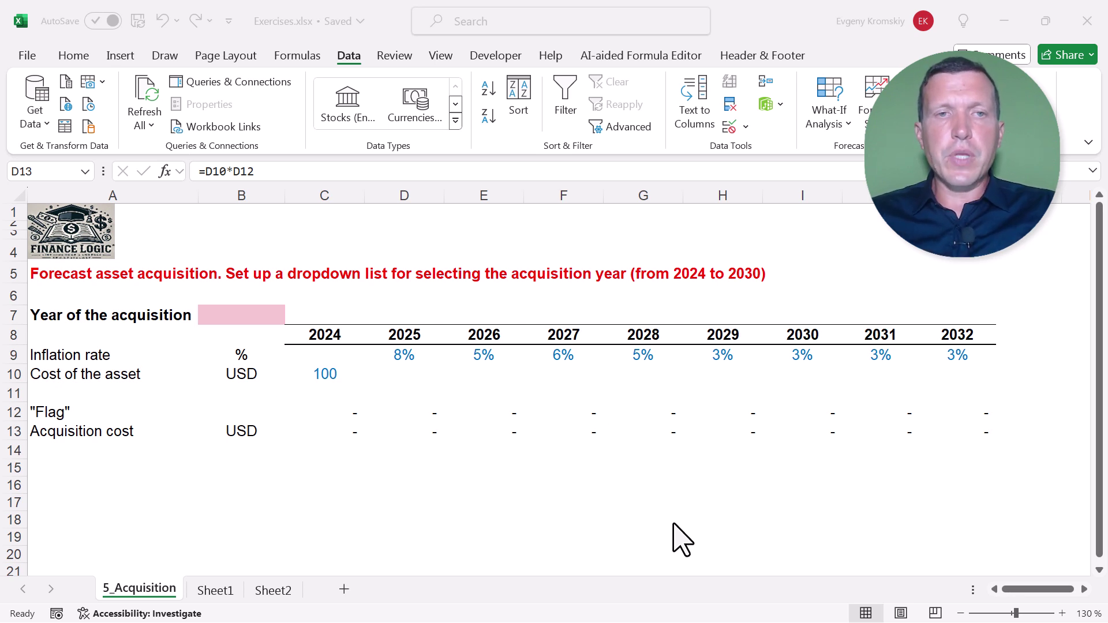
Add list data validation with an in-cell drop-down to cell B7, using the years in =$C$8:$I$8 as source.
left_click(235, 311)
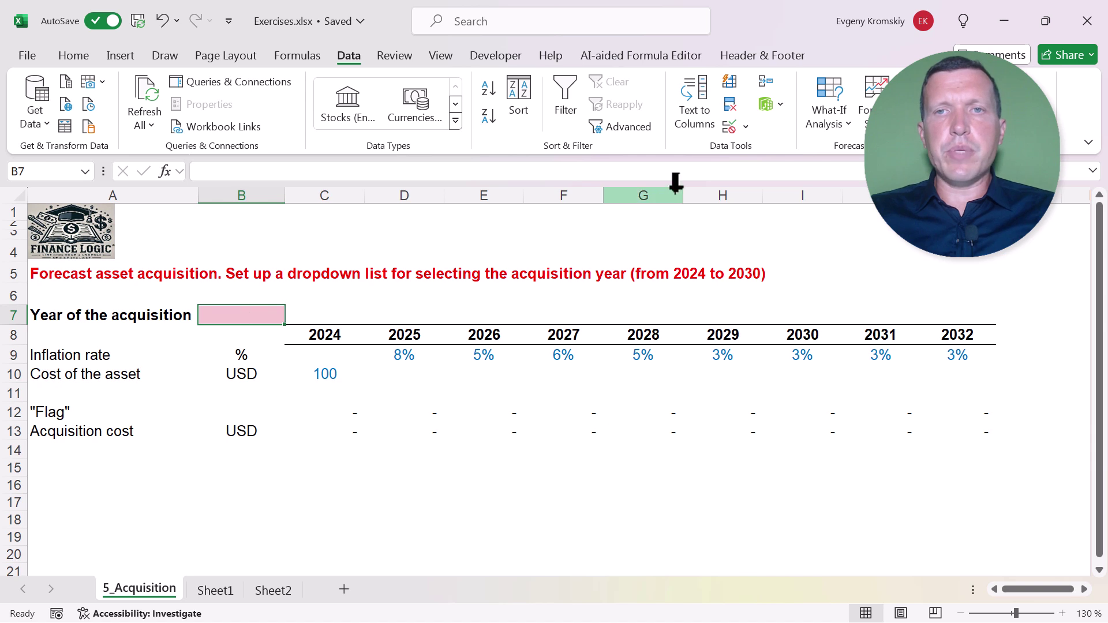
left_click(746, 127)
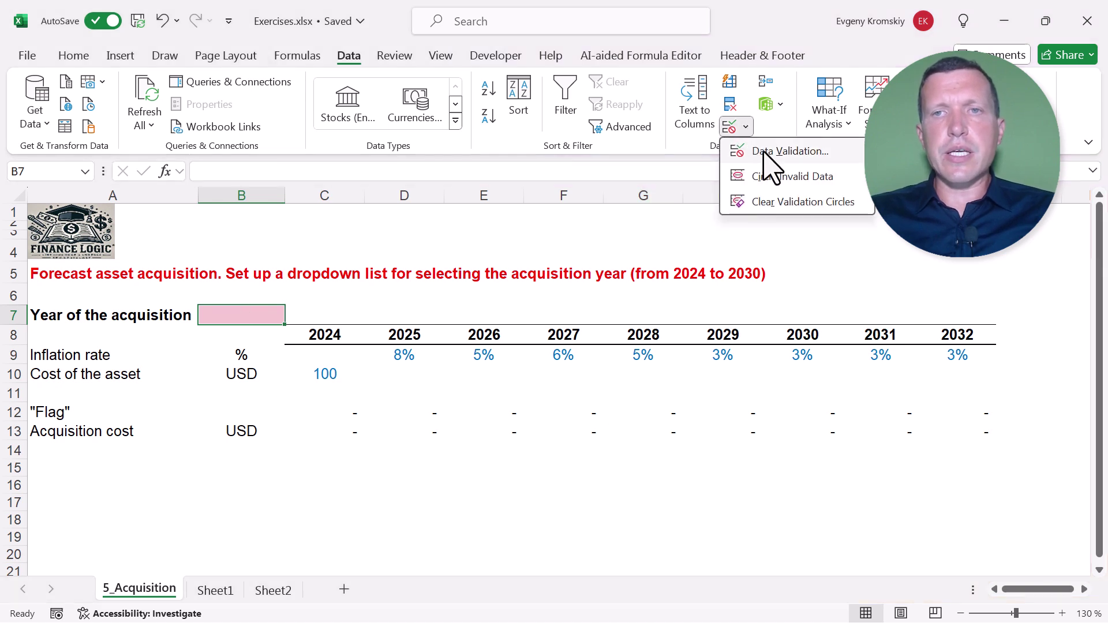
left_click(770, 150)
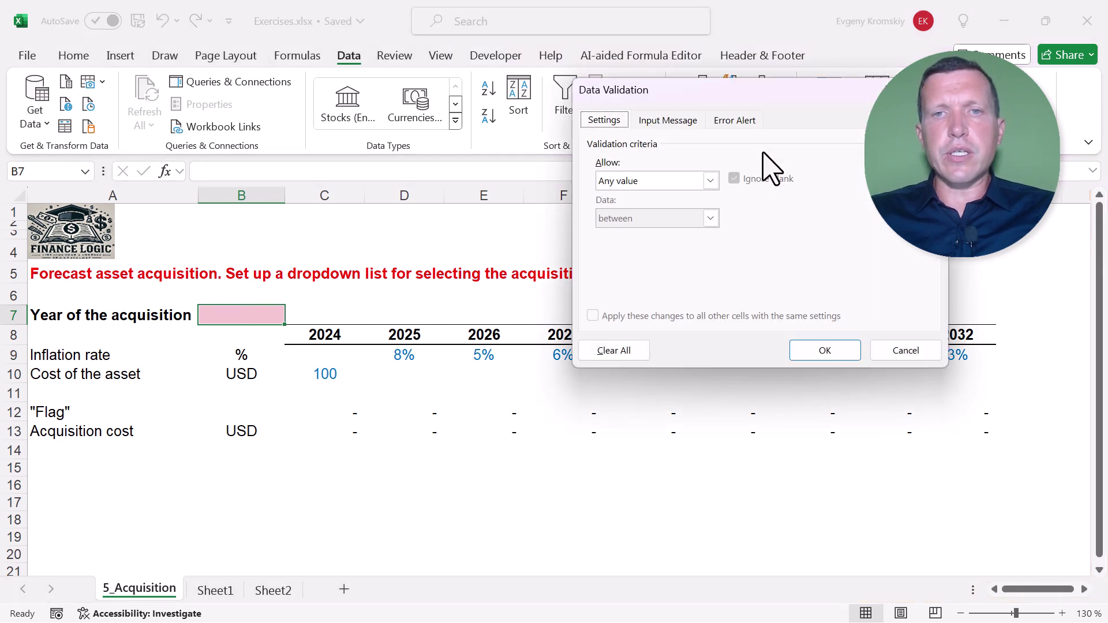
left_click(710, 180)
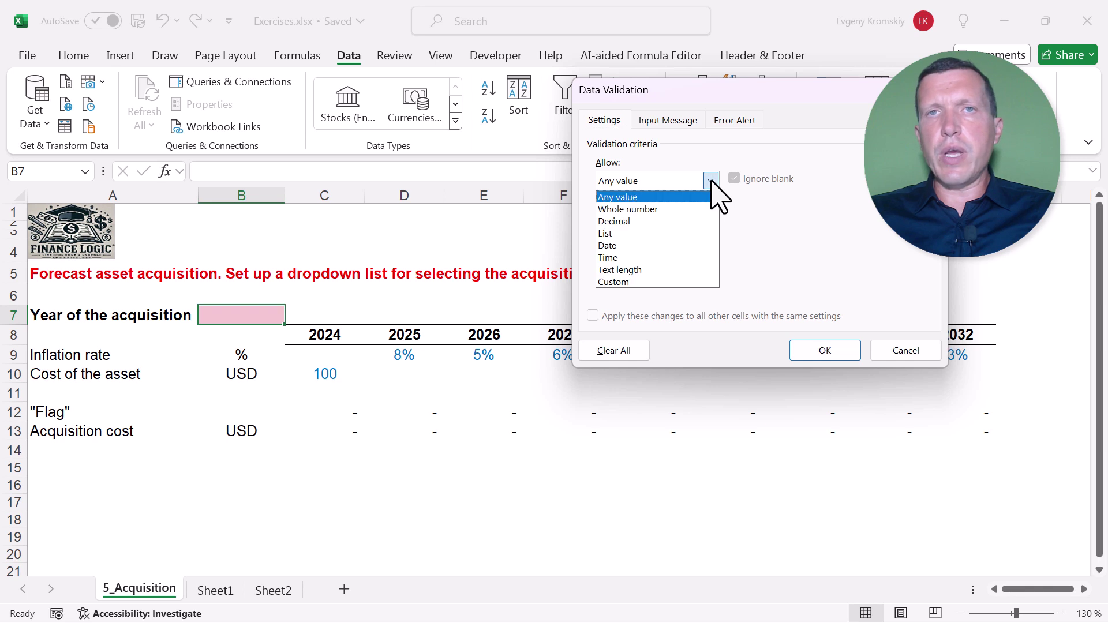
left_click(650, 232)
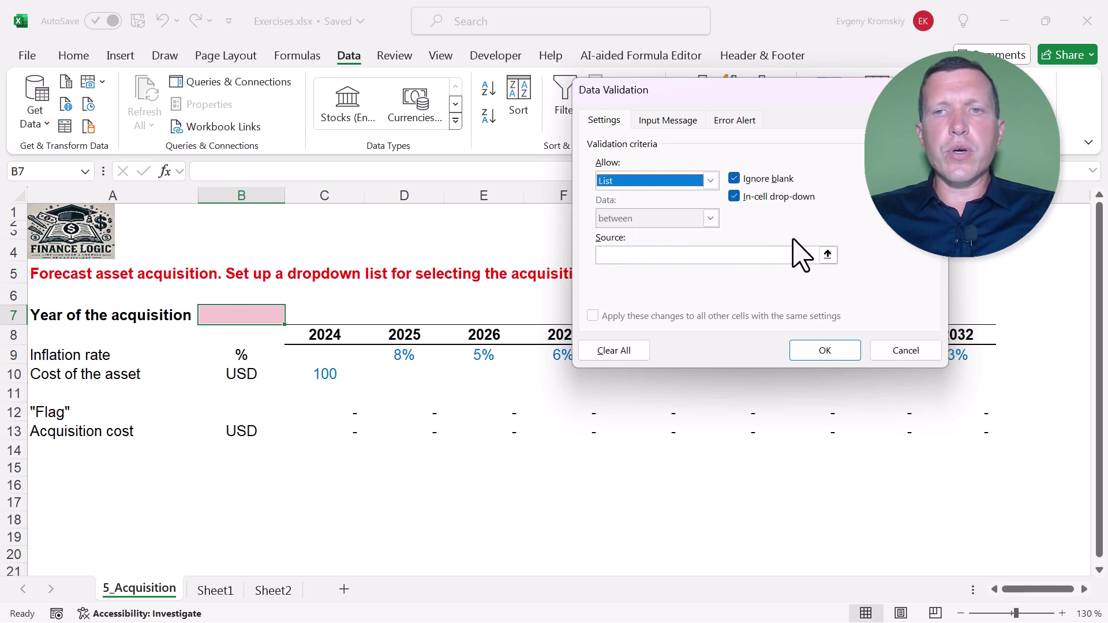
left_click(828, 255)
left_click(824, 250)
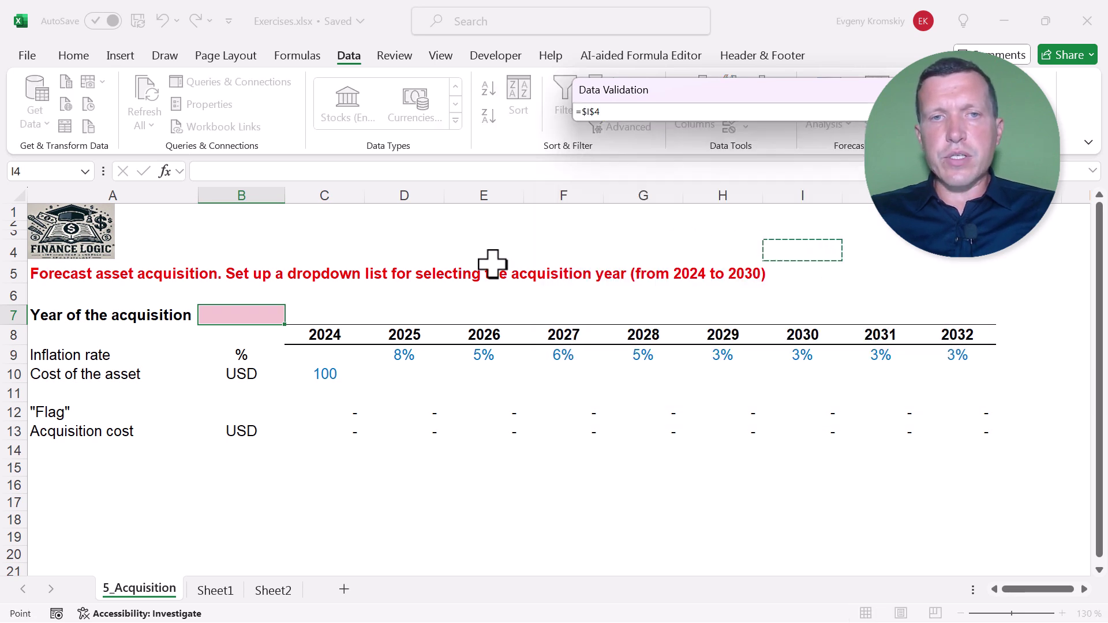
left_click_drag(326, 331, 782, 329)
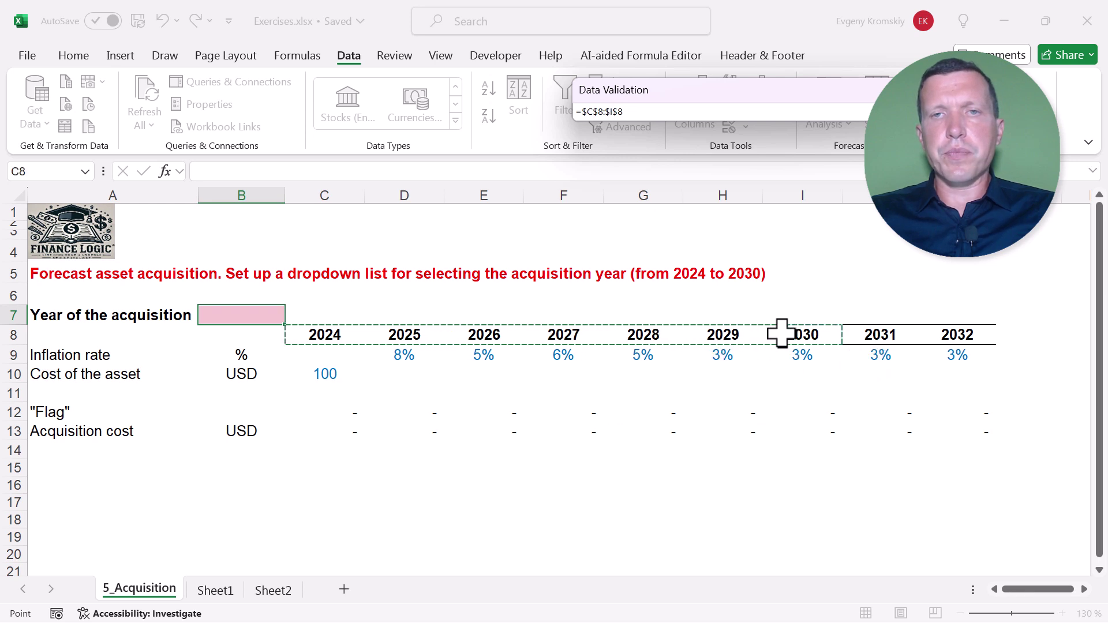
left_click(937, 111)
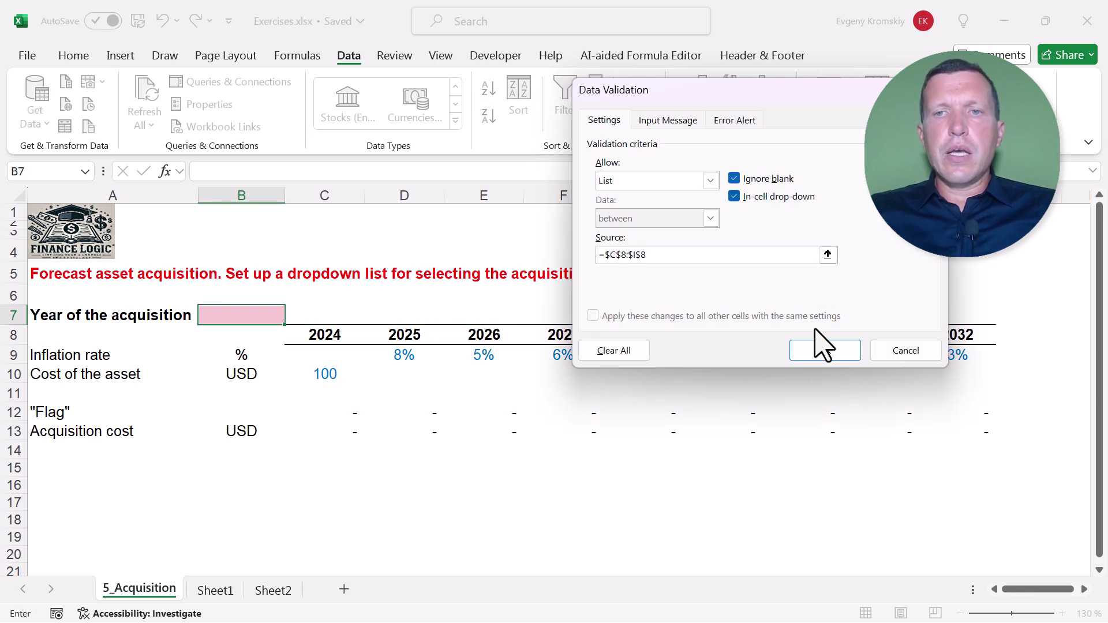
left_click(823, 353)
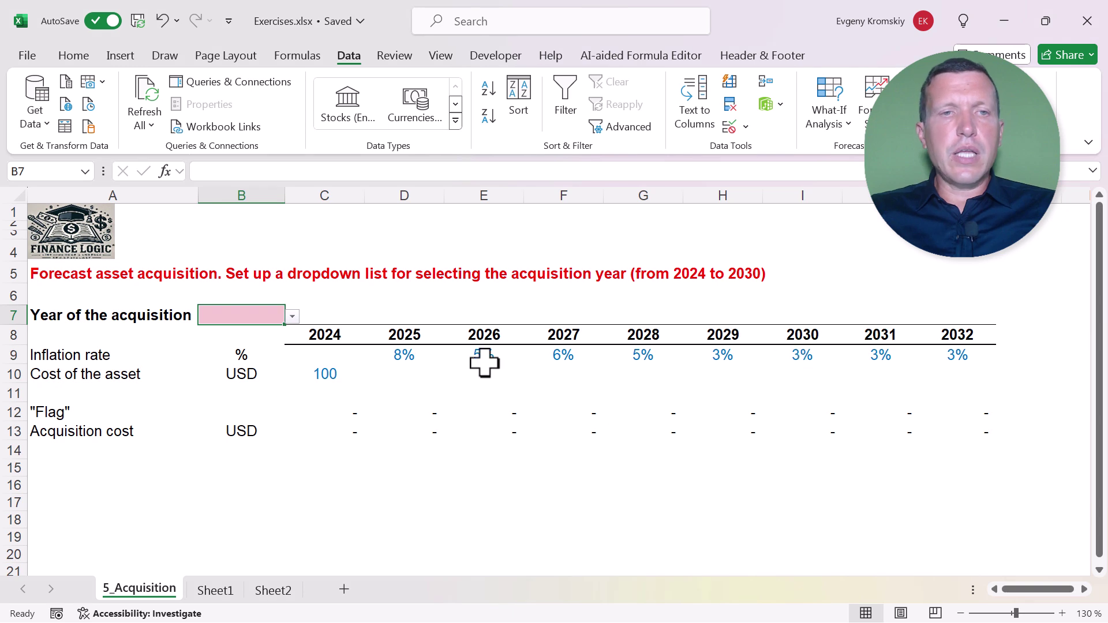
Choose 2026 as the year of the acquisition from the drop-down list in cell B7.
left_click(292, 317)
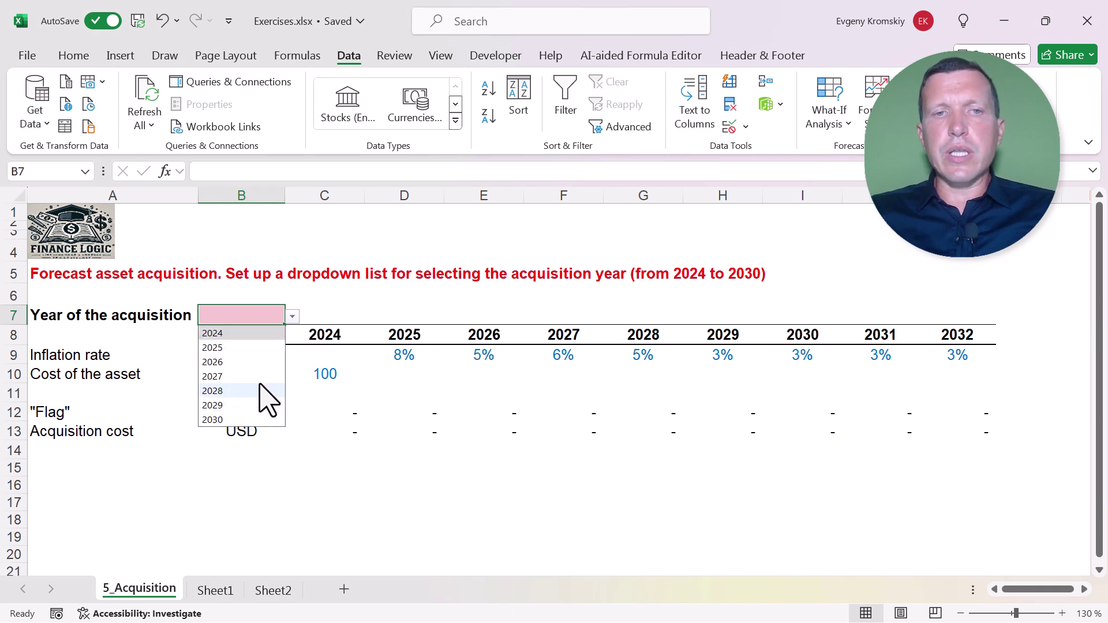
left_click(242, 362)
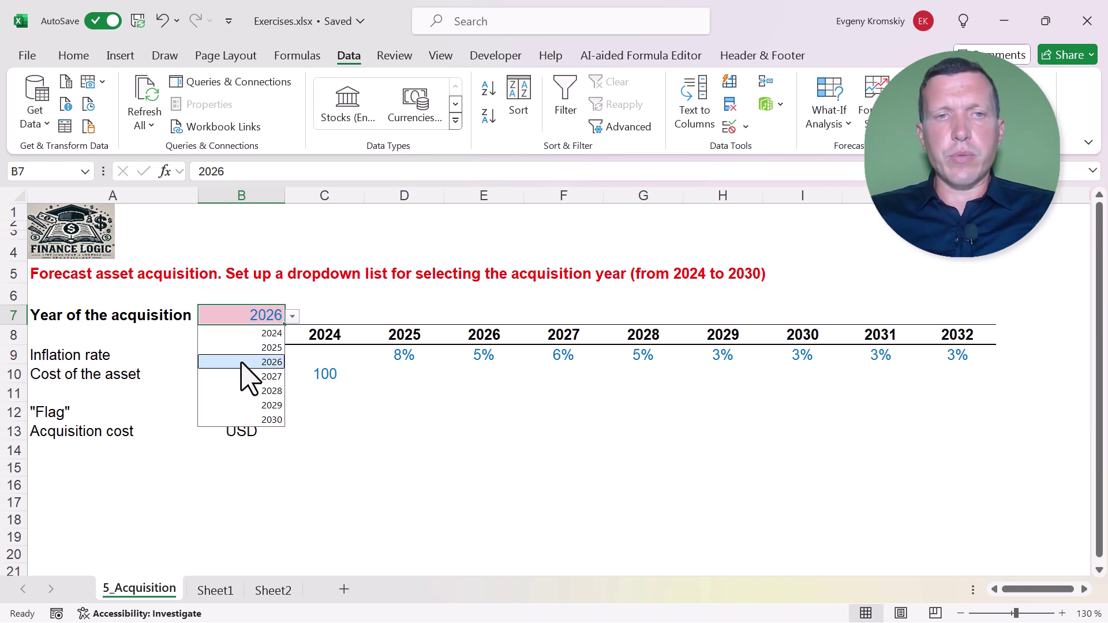
left_click(242, 362)
Enter the formula =C10*(1+D9) in cell D10 to index the asset's cost by the 2025 inflation rate.
left_click(400, 378)
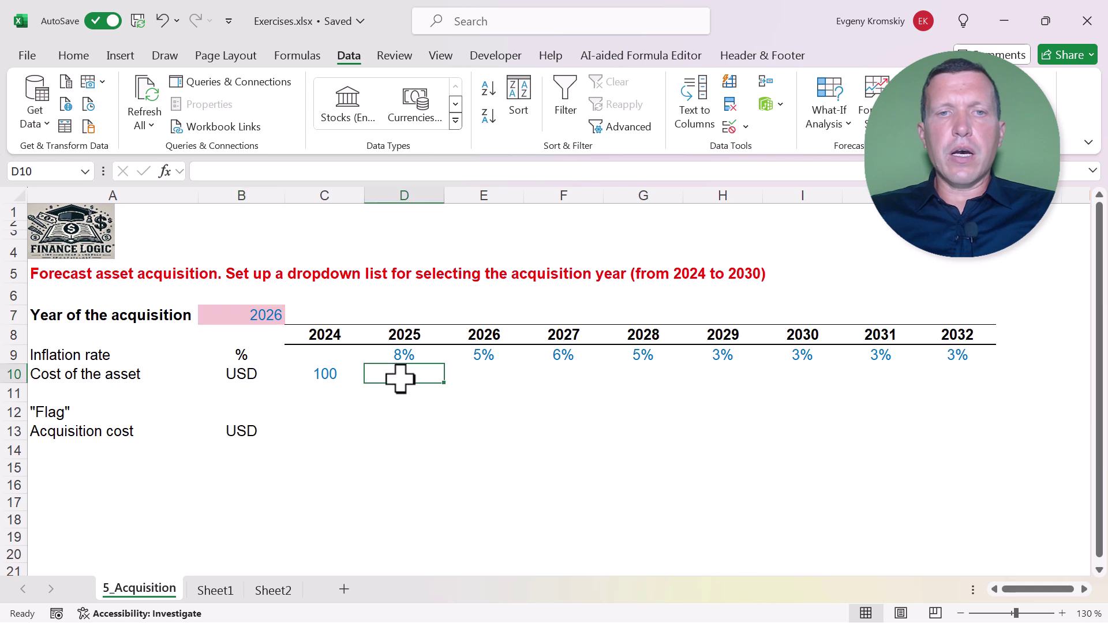
left_click(337, 378)
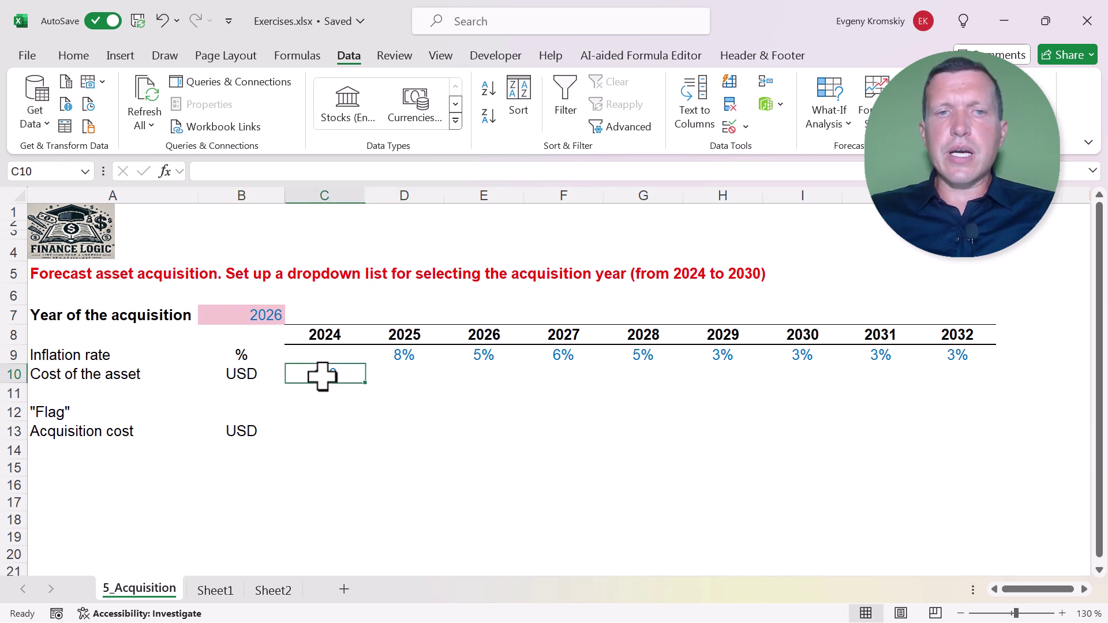
left_click(397, 384)
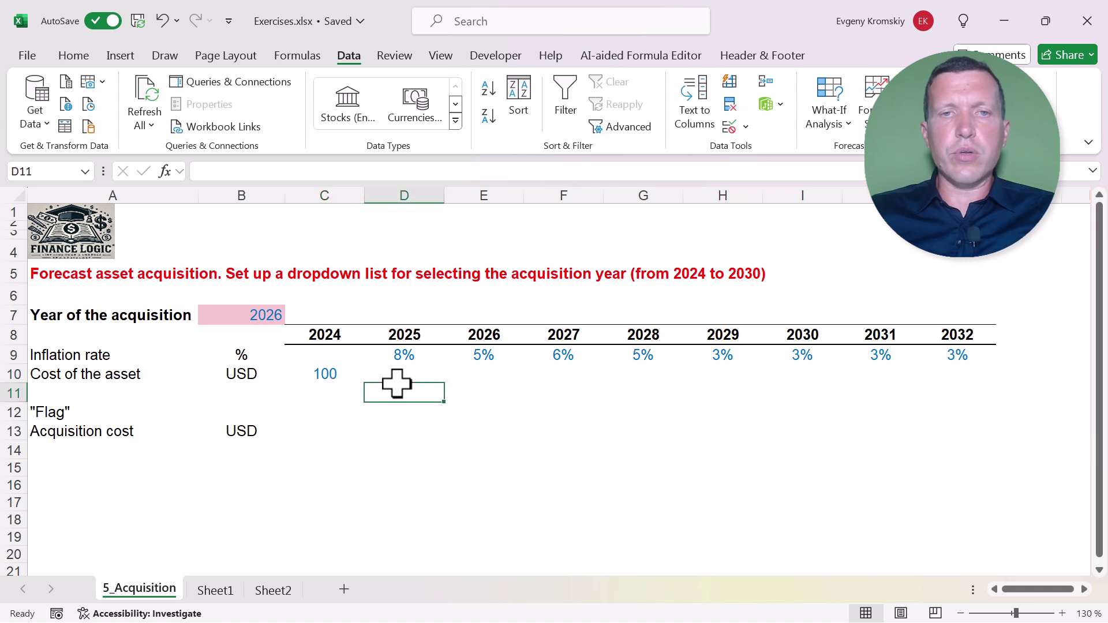
key("Up")
type("=")
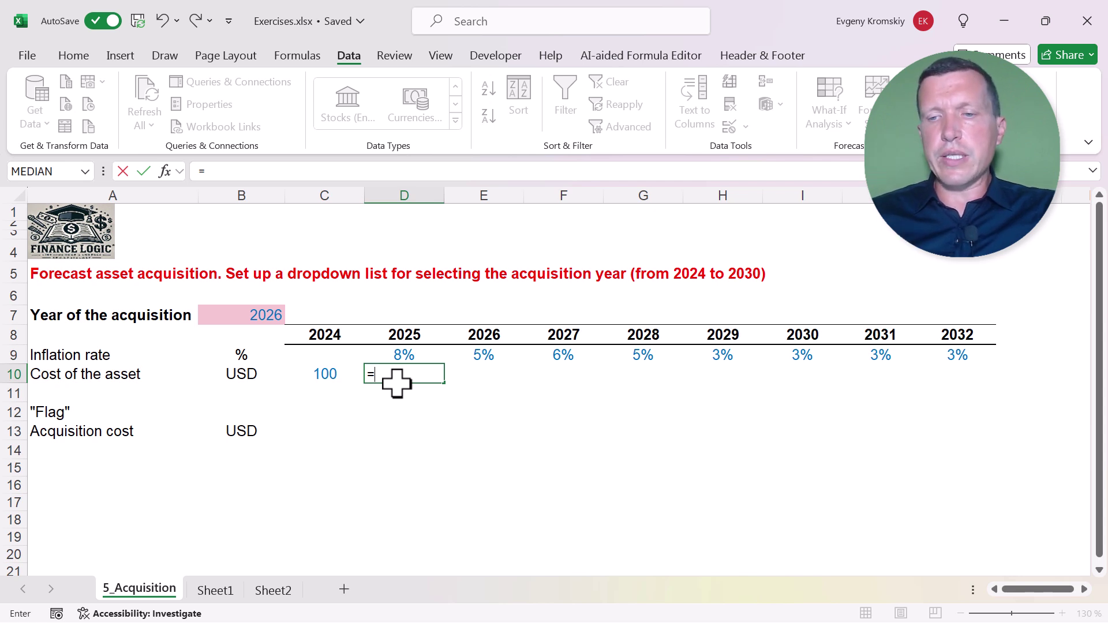
key("Left")
type("*(1+")
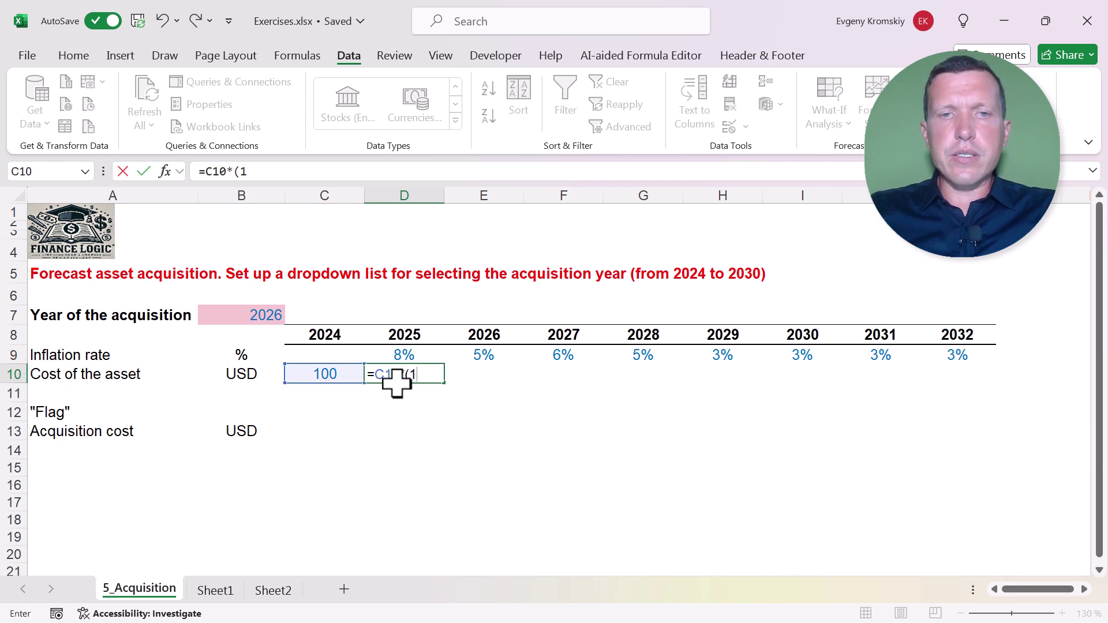
left_click(408, 354)
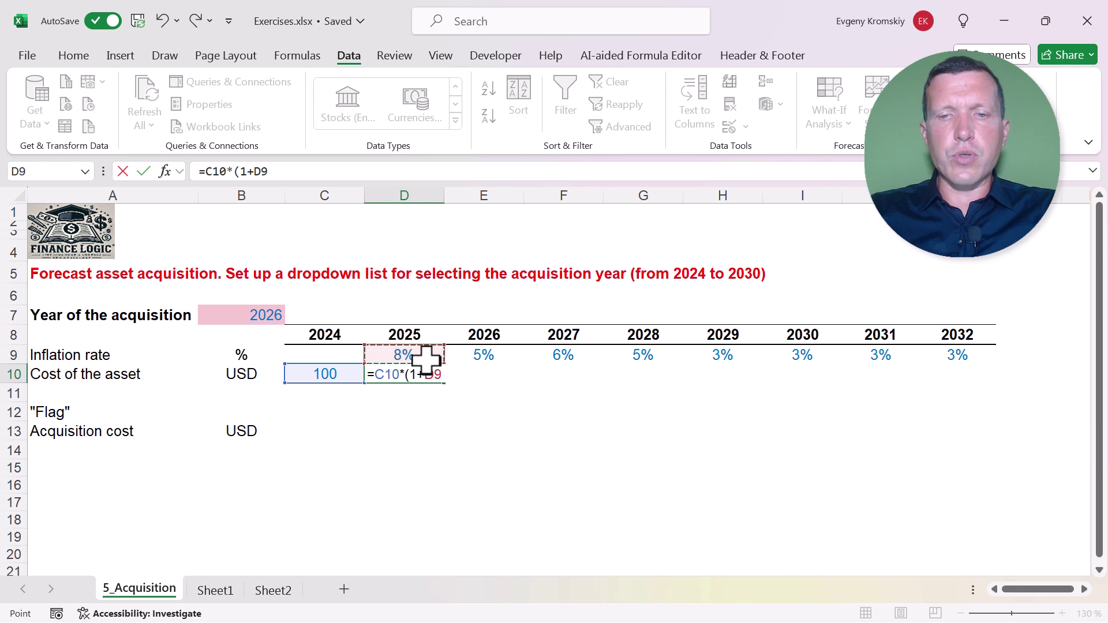
type(")")
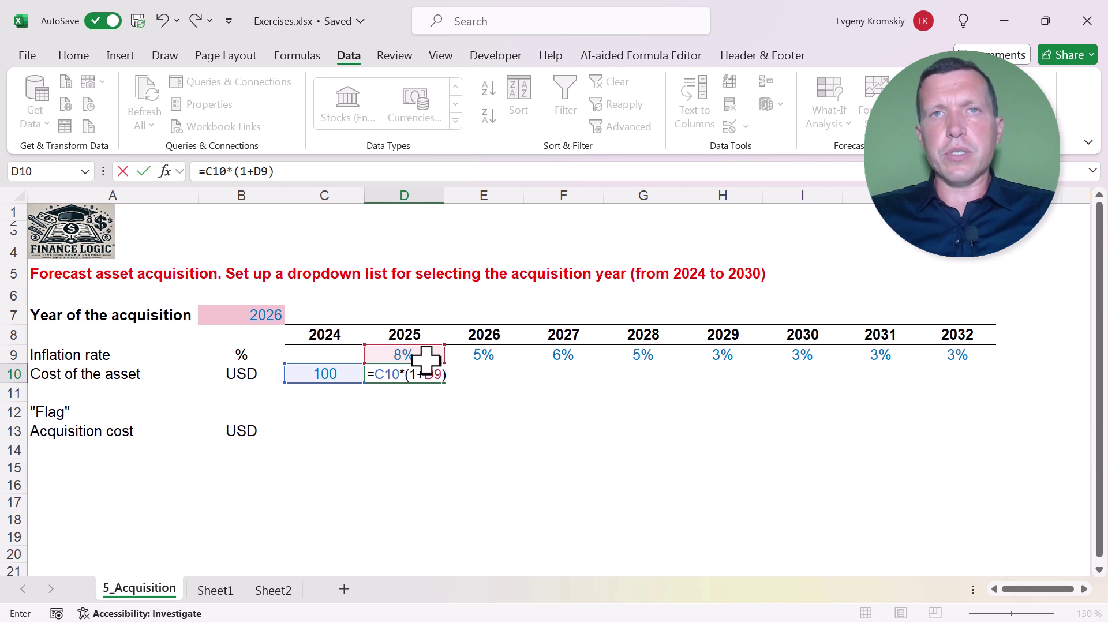
key("Return")
Copy the cost formula from D10 across E10:K10 for the years 2026 to 2032.
key("Up")
key("ctrl+c")
key("Right")
key("shift+Right")
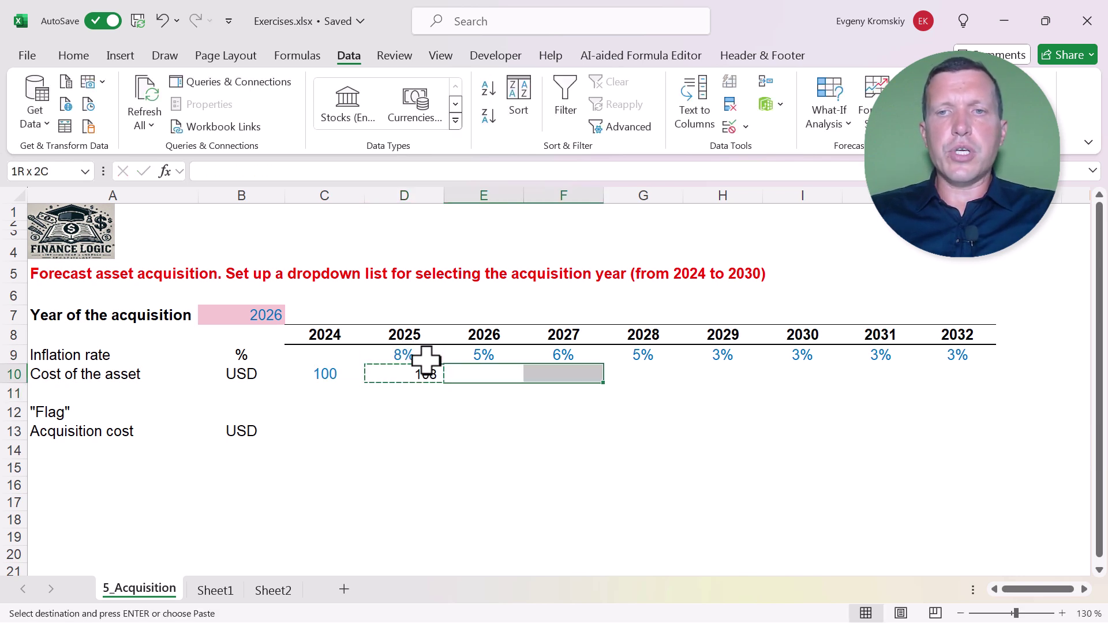
key("shift+Right")
key("shift+Right")
key("shift+Right")
key("shift+Right")
key("shift+Right")
key("ctrl+v")
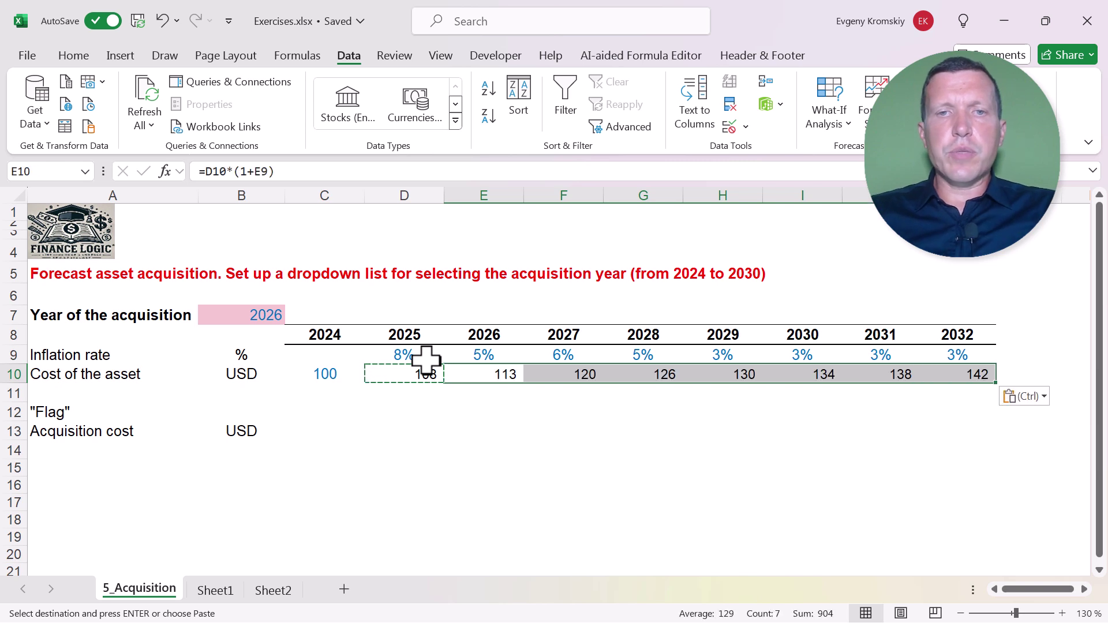
Enter the flag formula =(C8=$B$7) in cell C12 to compare the 2024 column's year with the acquisition year.
left_click(176, 405)
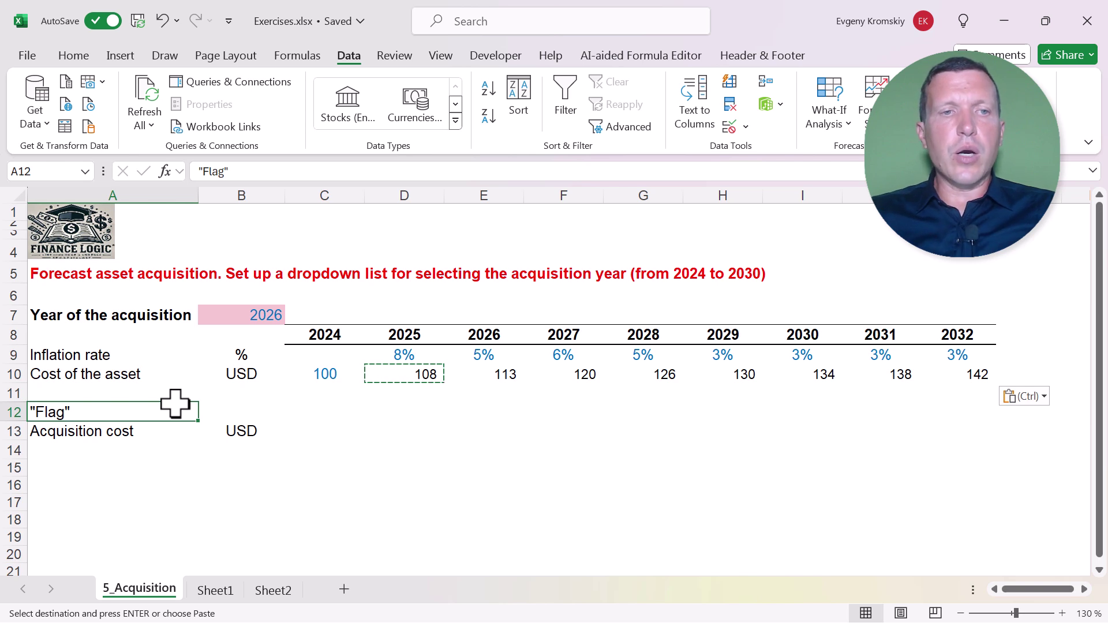
left_click(334, 410)
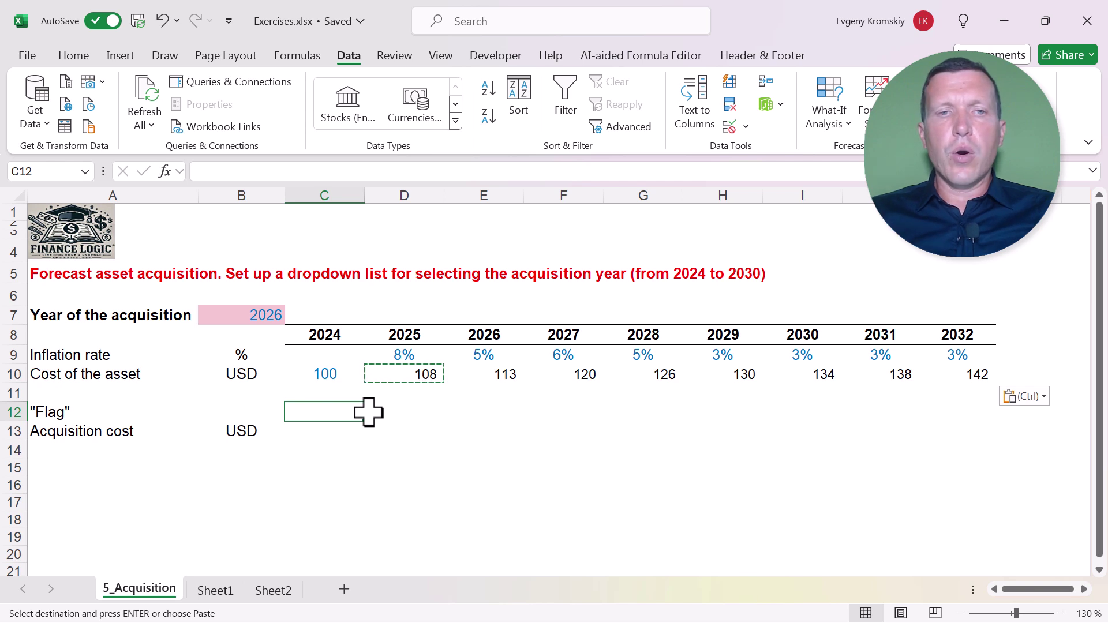
type("=(")
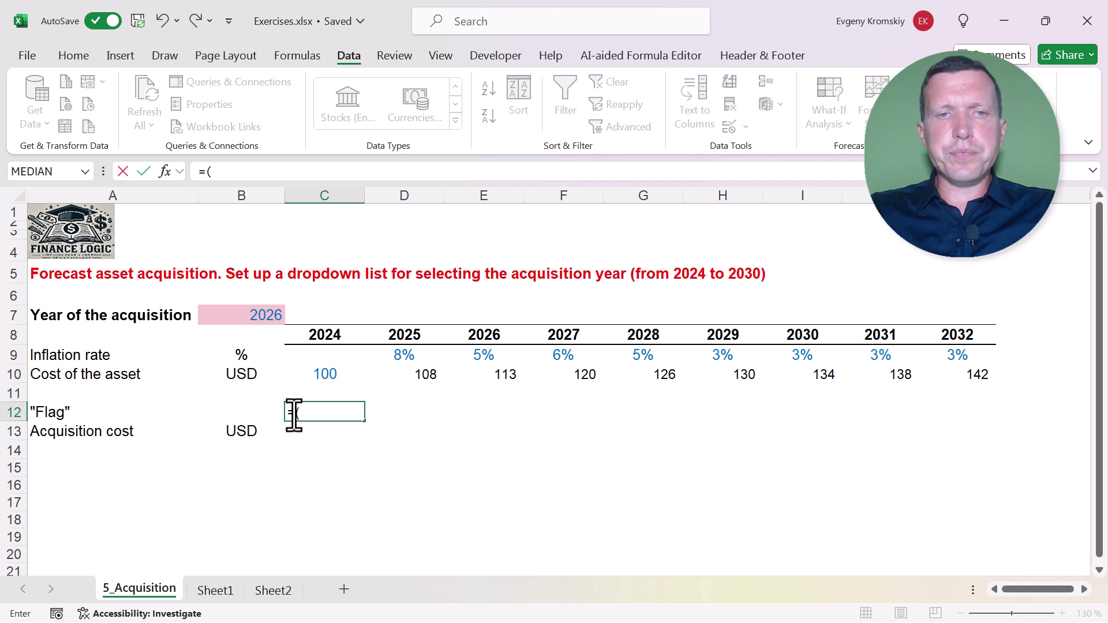
left_click(326, 336)
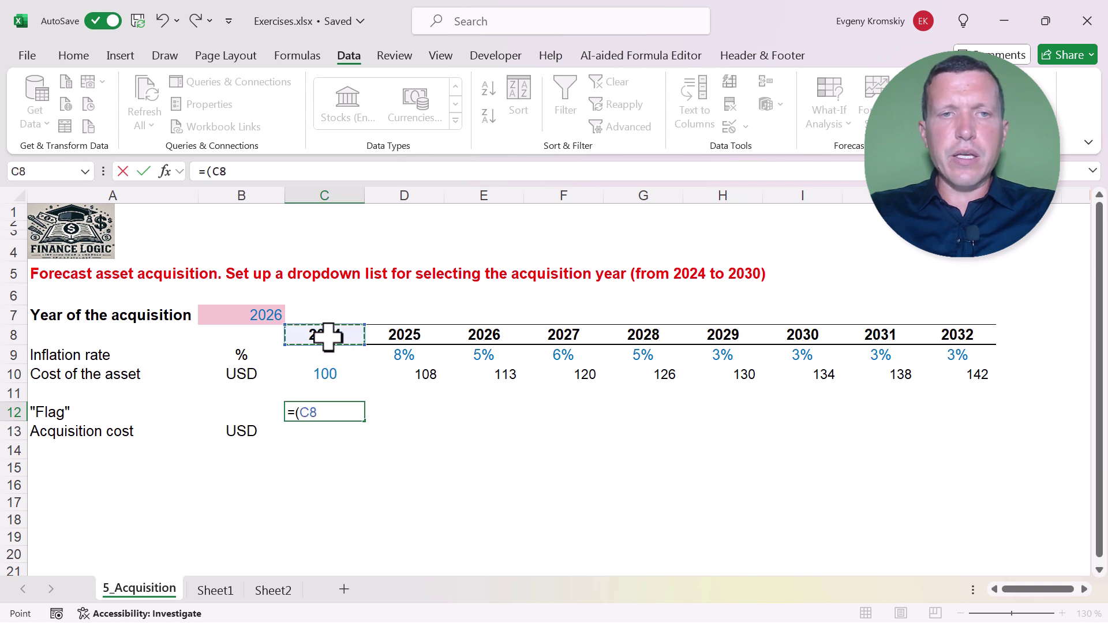
type("=")
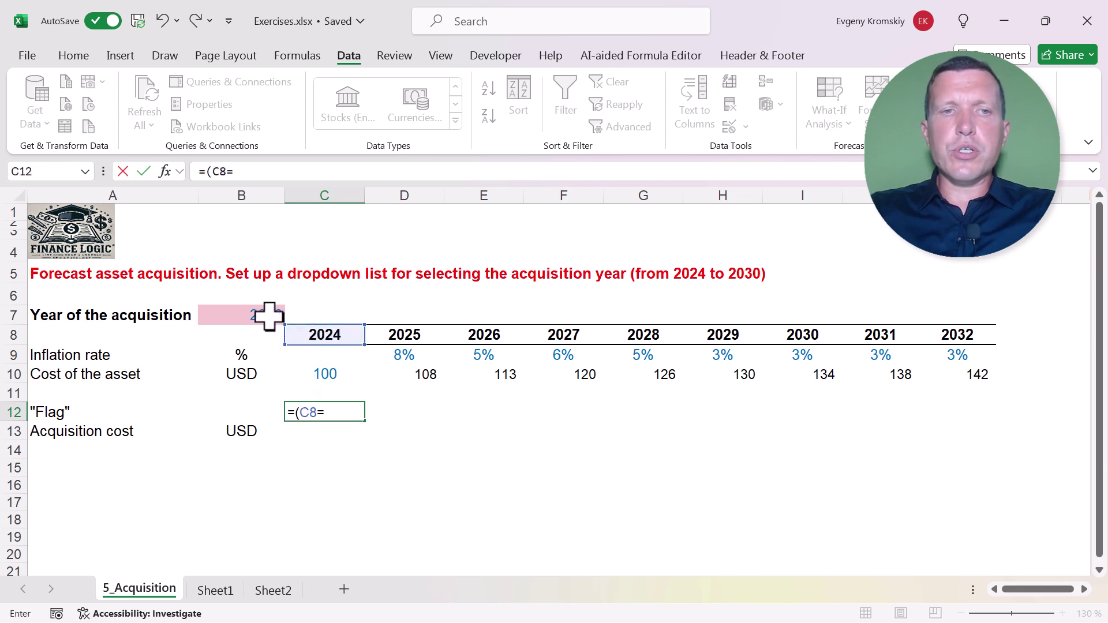
left_click(244, 314)
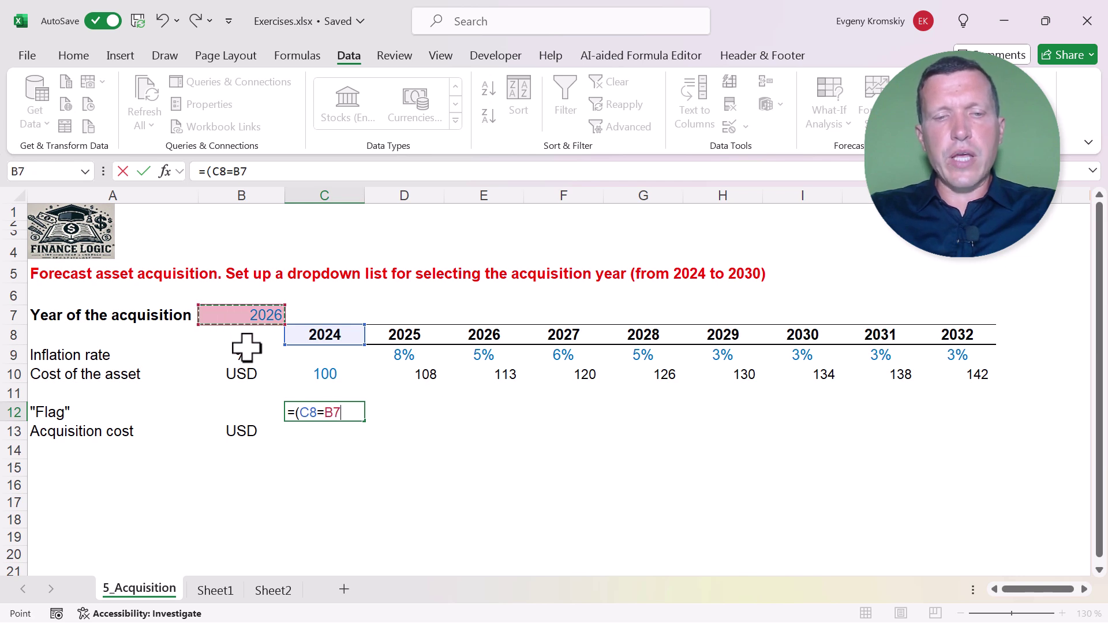
key("F4")
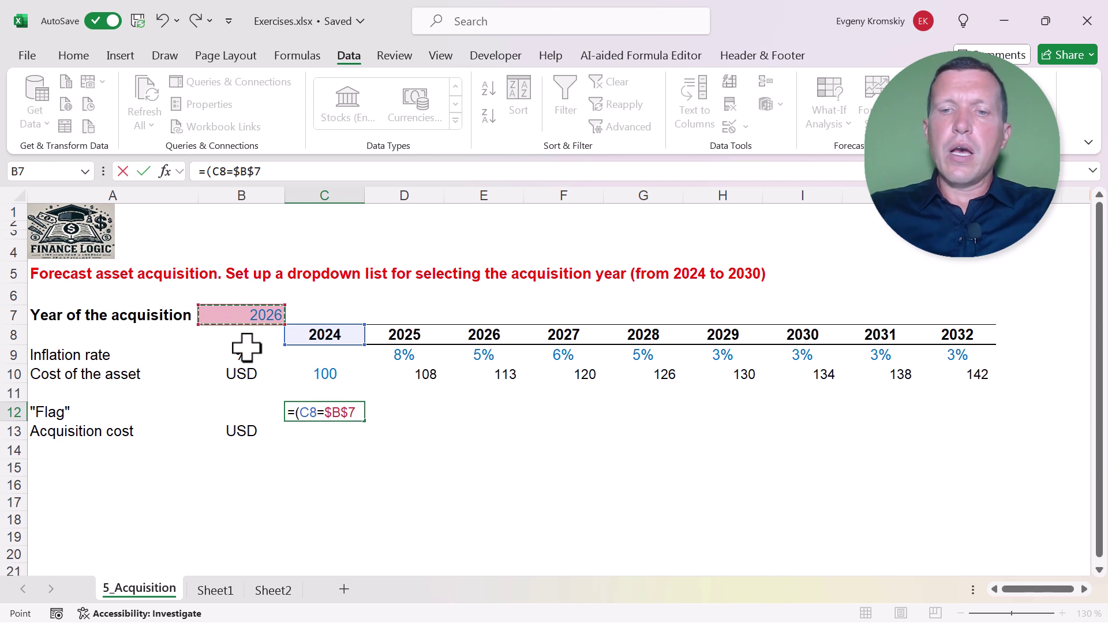
type(")")
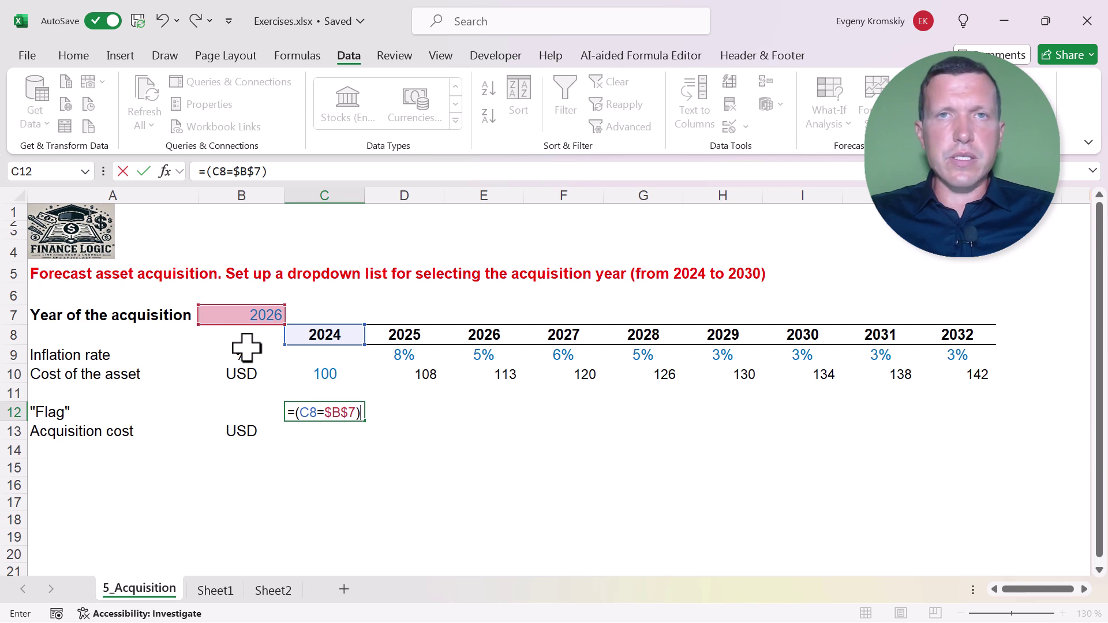
key("Return")
Copy the flag formula from C12 across row 12 through K12, covering all years to 2032.
key("Up")
key("ctrl+c")
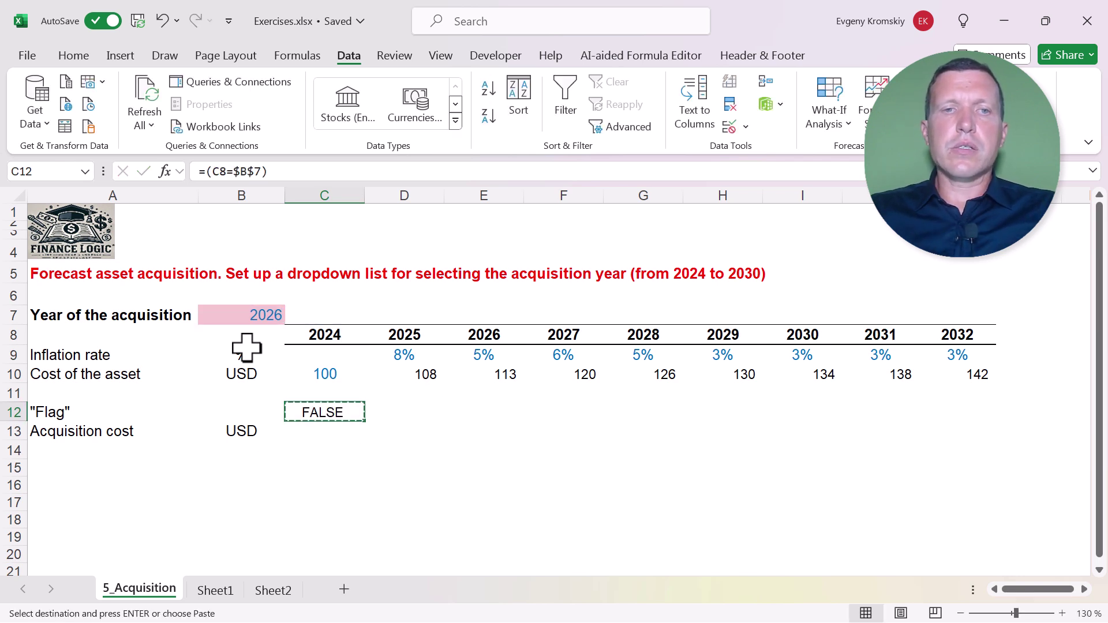
key("shift+Right")
key("shift+Right")
key("shift+Right")
key("shift+Right")
key("shift+Right")
key("shift+Right")
key("shift+Right")
key("shift+Right")
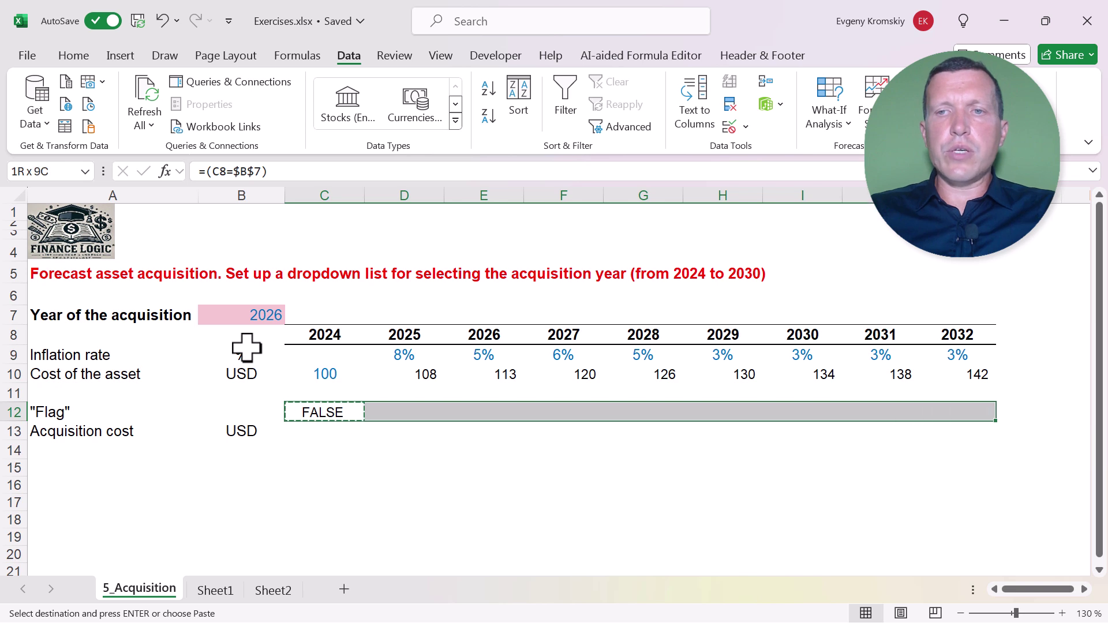
key("ctrl+v")
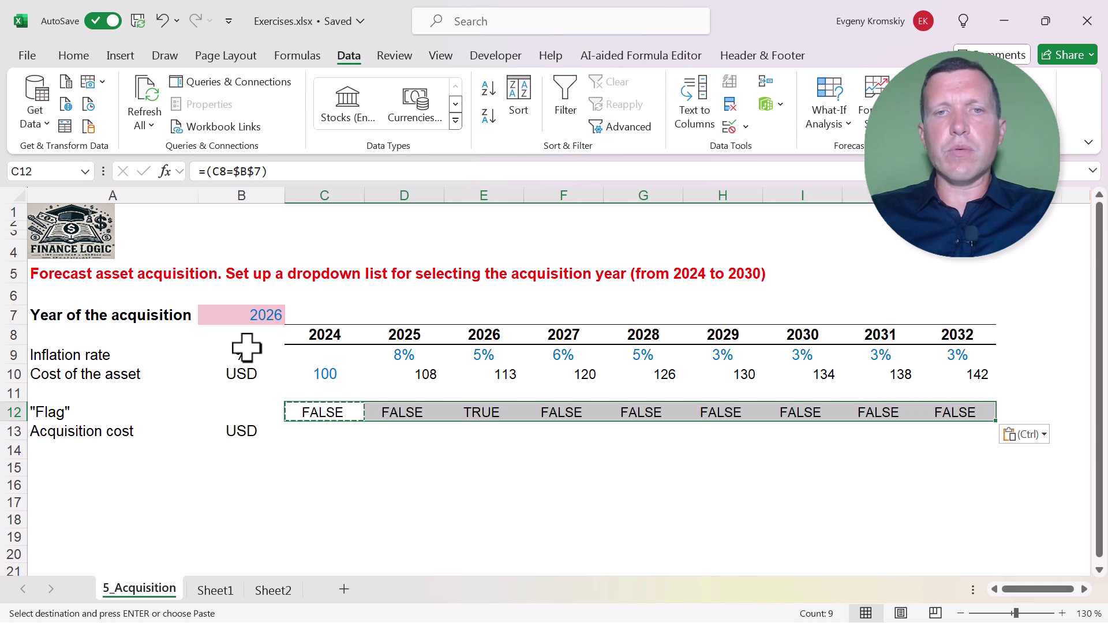
Wrap the flag formula in cell C12 in the N function so it reads =N(C8=$B$7).
left_click(486, 247)
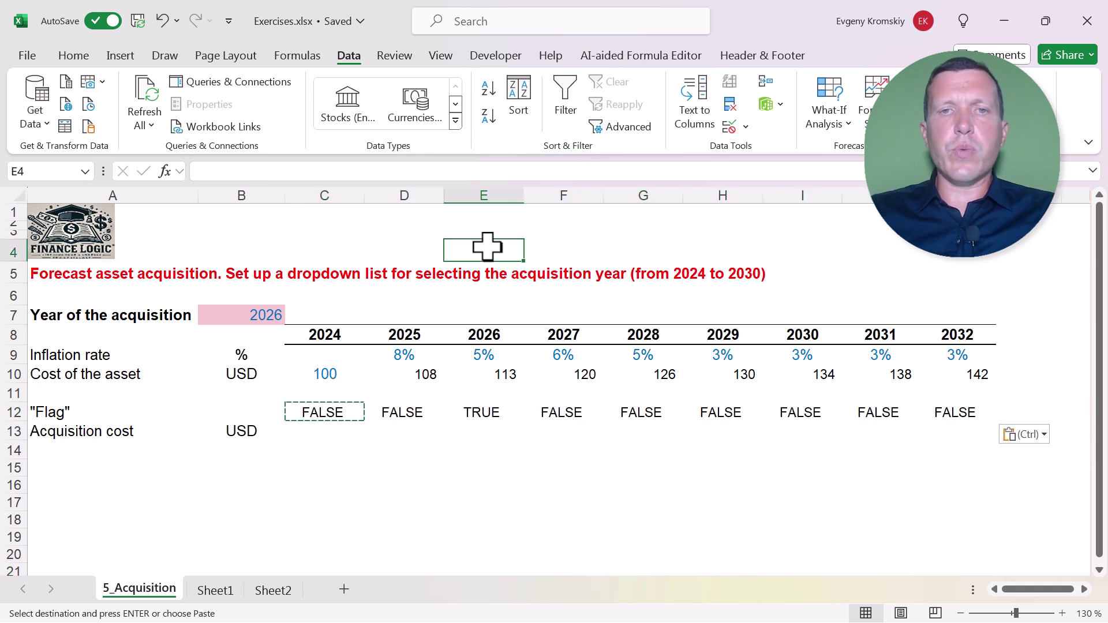
left_click(488, 195)
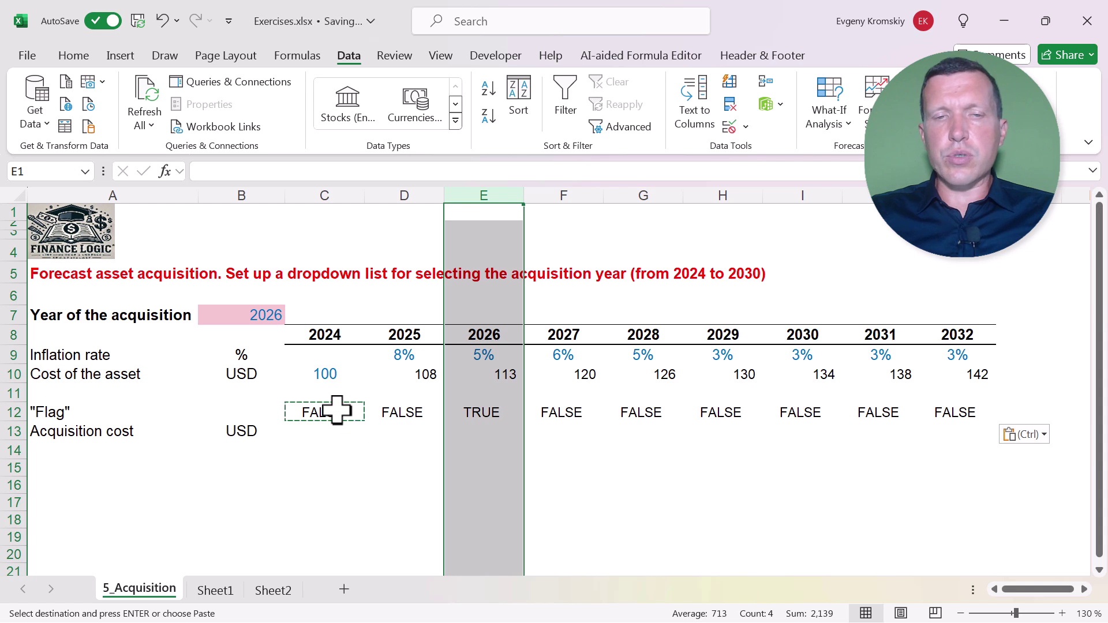
left_click(336, 411)
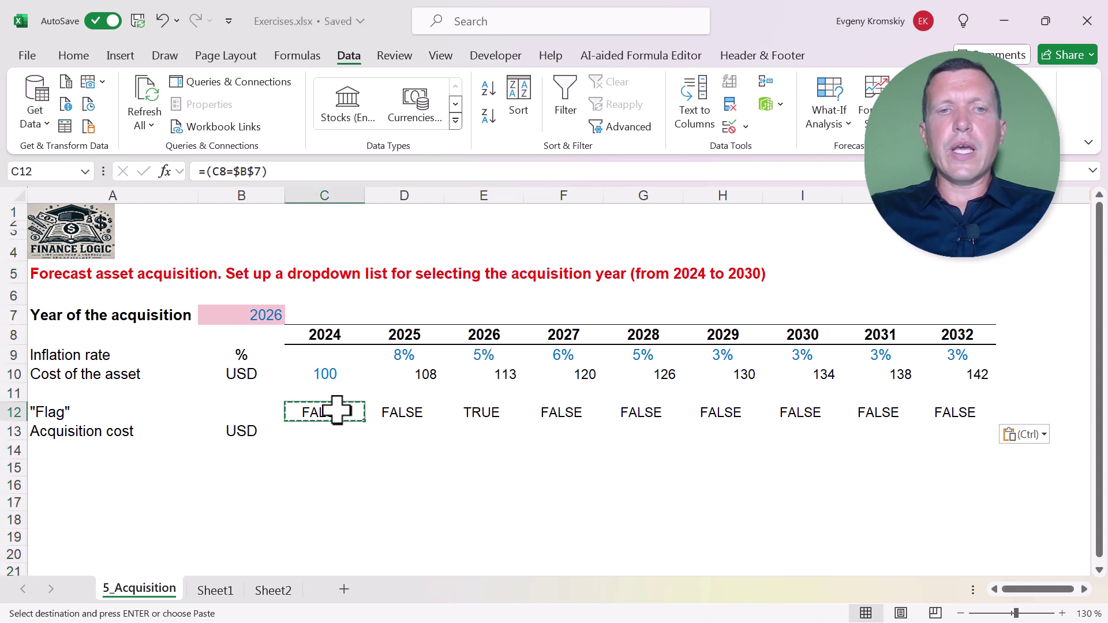
left_click(209, 179)
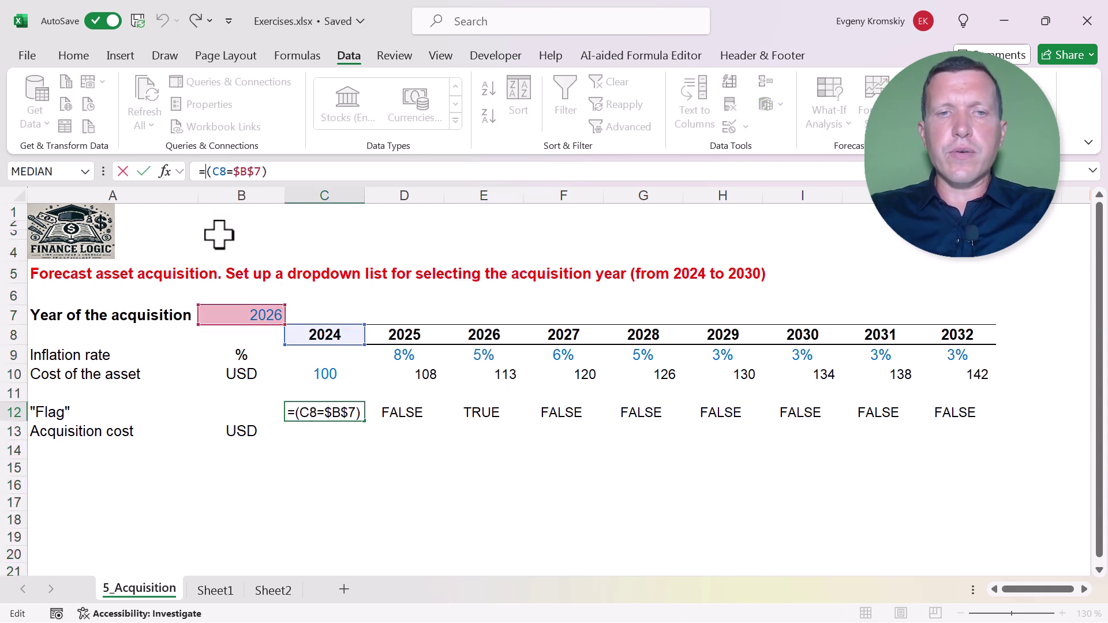
type("N")
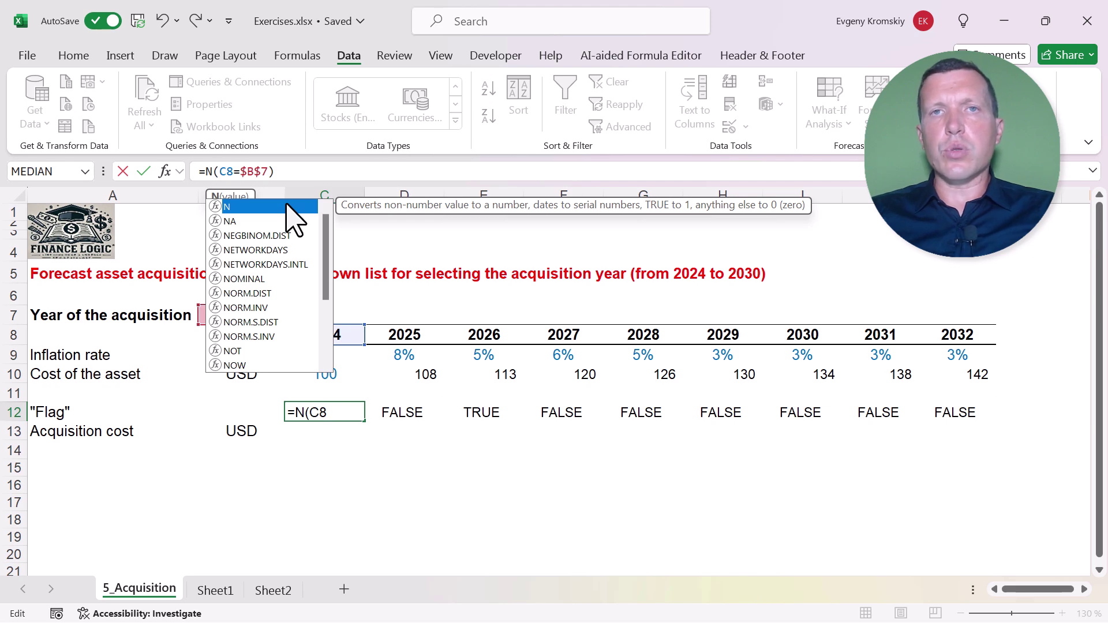
key("Return")
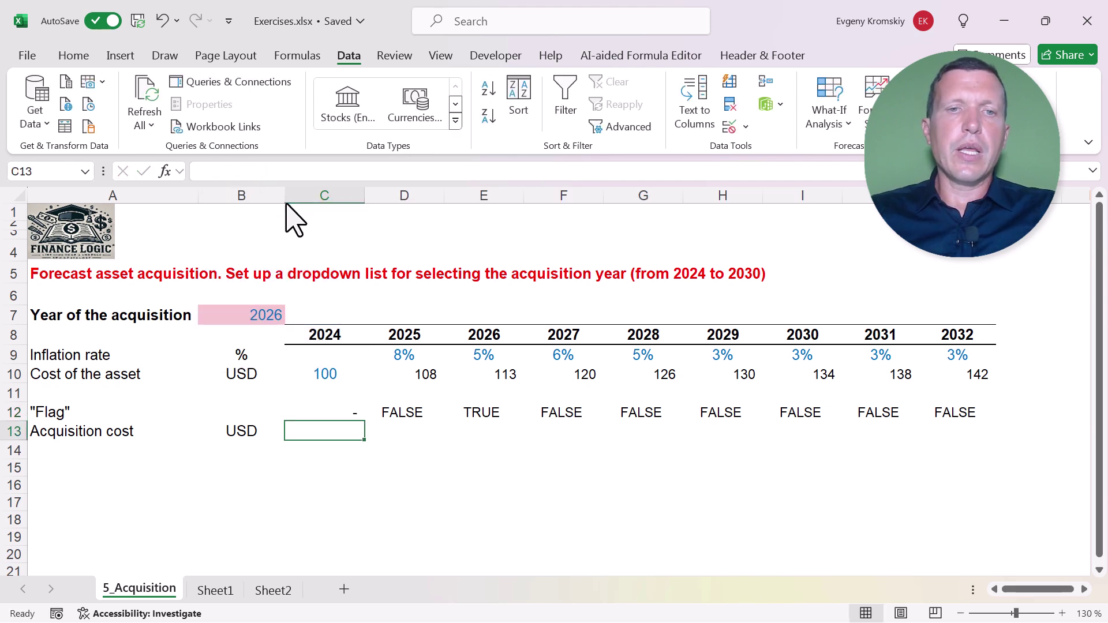
Copy the N-based flag formula from C12 across row 12 through K12, replacing the TRUE/FALSE flags up to 2032.
key("Up")
key("ctrl+c")
key("shift+Right")
key("ctrl+shift+Right")
key("ctrl+v")
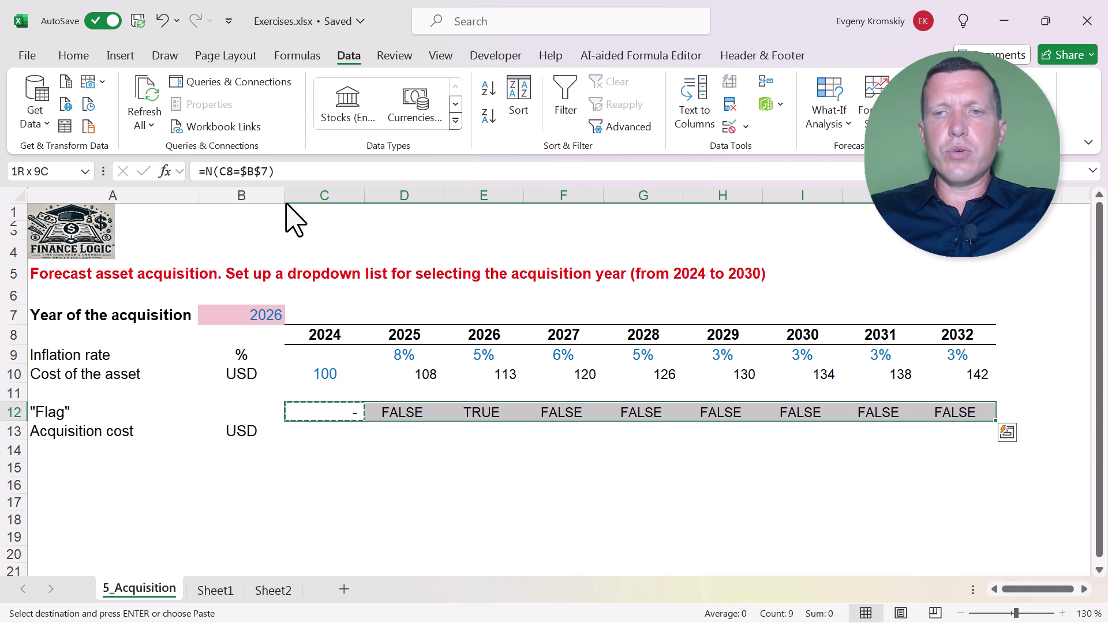
key("ctrl+shift+Left")
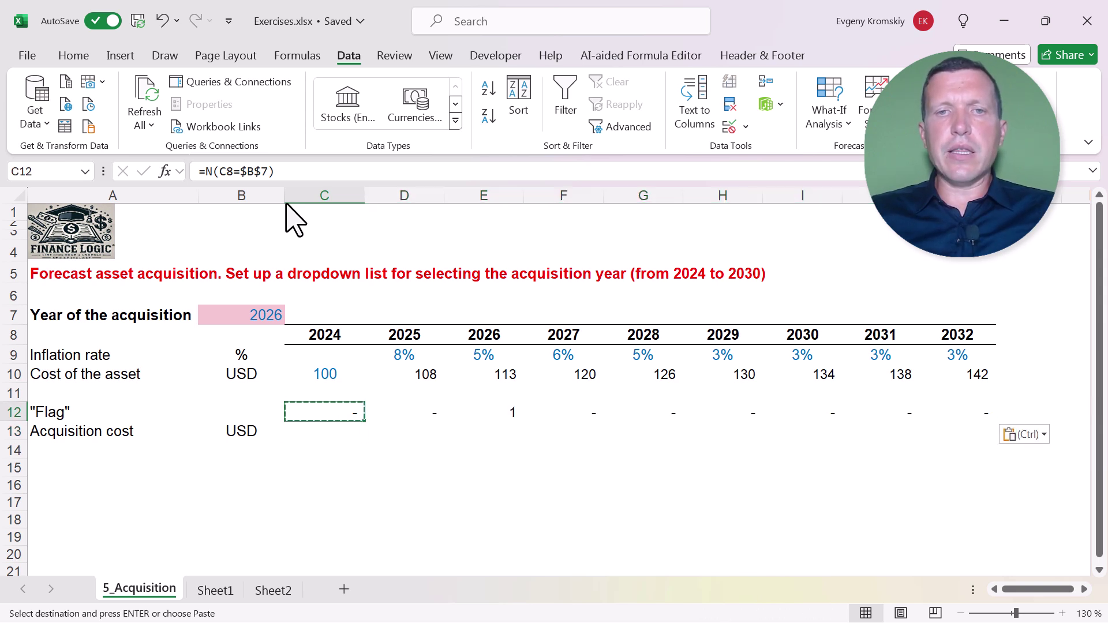
left_click(494, 195)
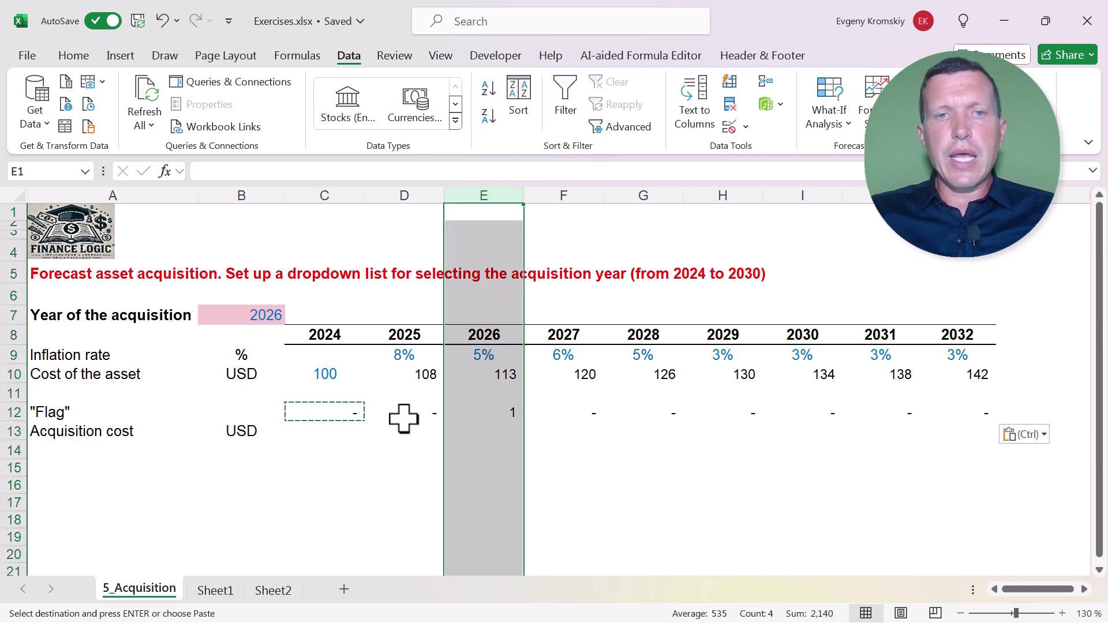
Enter the formula =C10*C12 in cell C13 to multiply the 2024 asset cost by its flag.
left_click(341, 434)
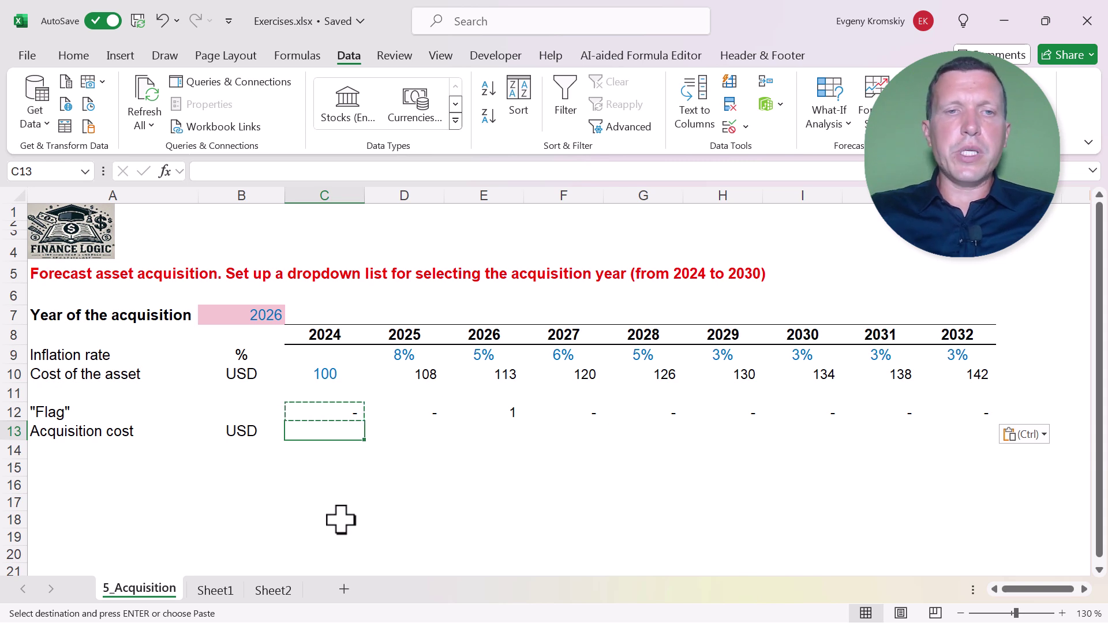
type("=")
key("Up")
key("Up")
key("Up")
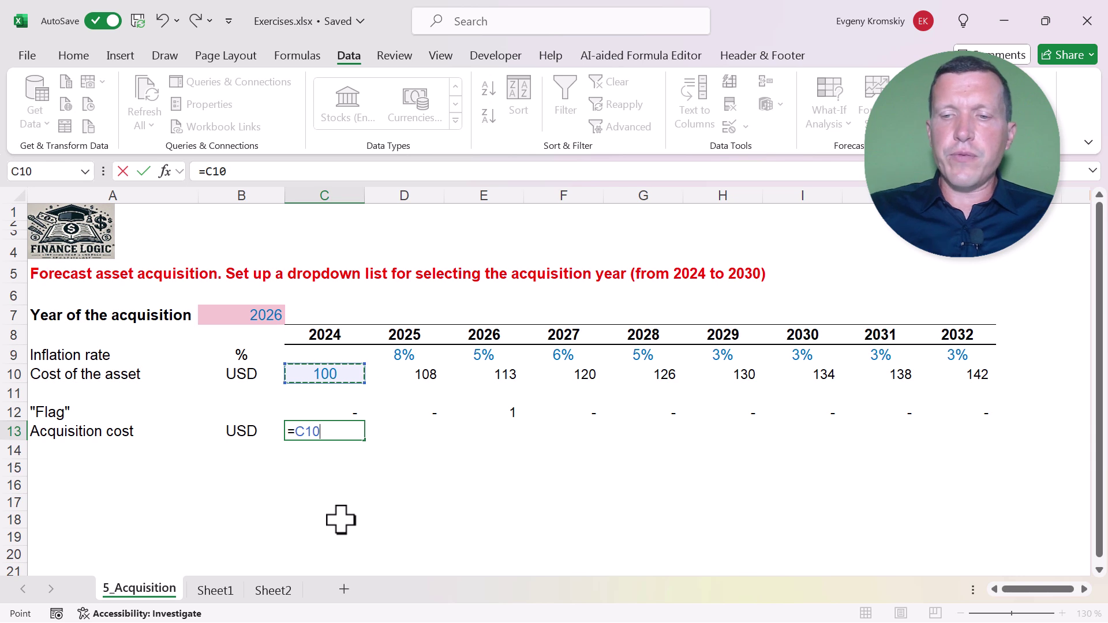
type("*")
key("Up")
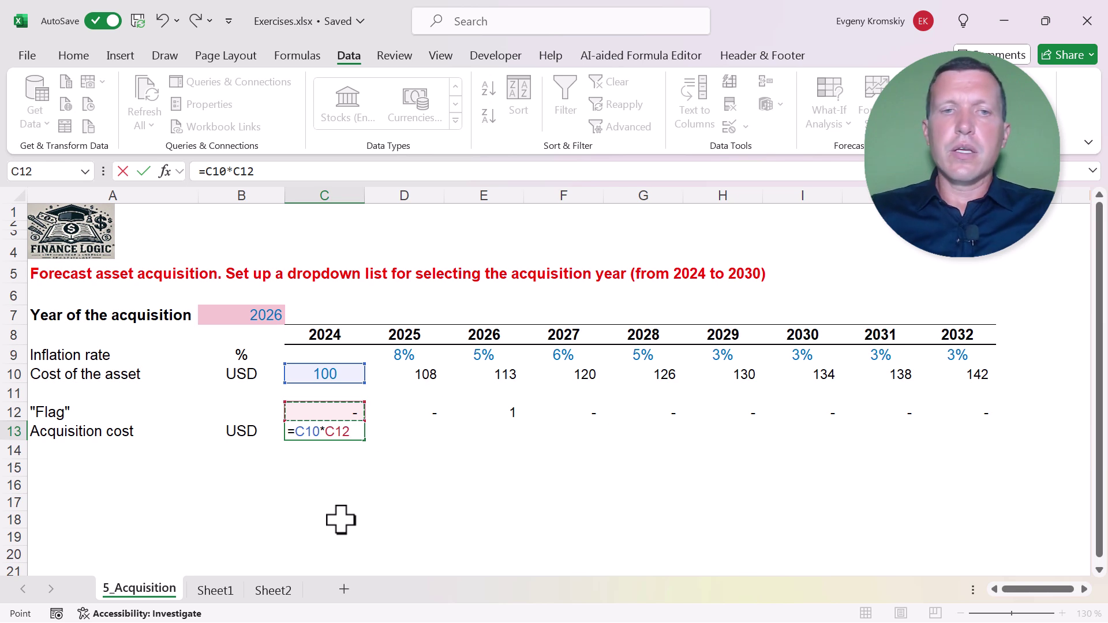
key("Return")
Copy the acquisition cost formula from C13 across row 13 through K13, covering all years to 2032.
key("Up")
key("ctrl+c")
key("shift+Right")
key("shift+Right")
key("shift+Right")
key("shift+Right")
key("shift+Right")
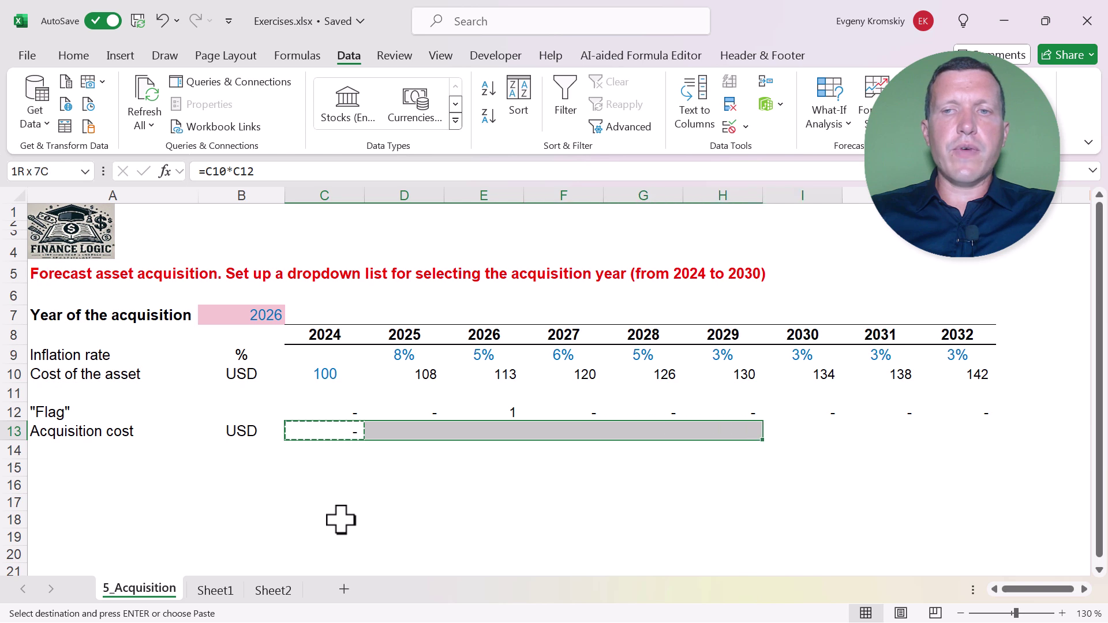
key("shift+Right")
key("shift+Right")
key("shift+Right")
key("ctrl+v")
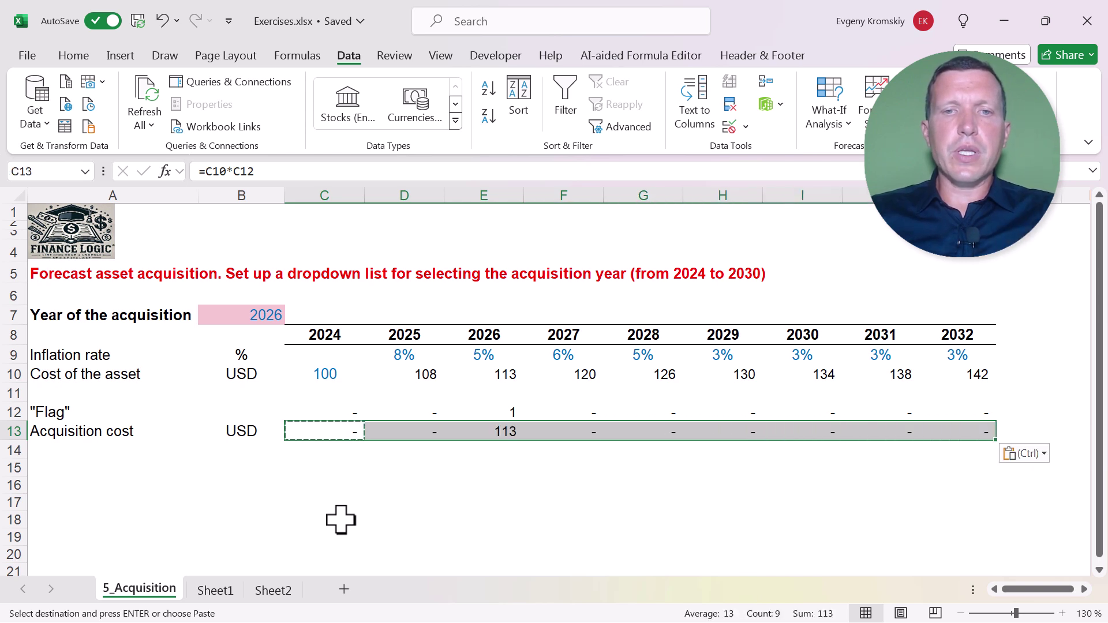
left_click(502, 485)
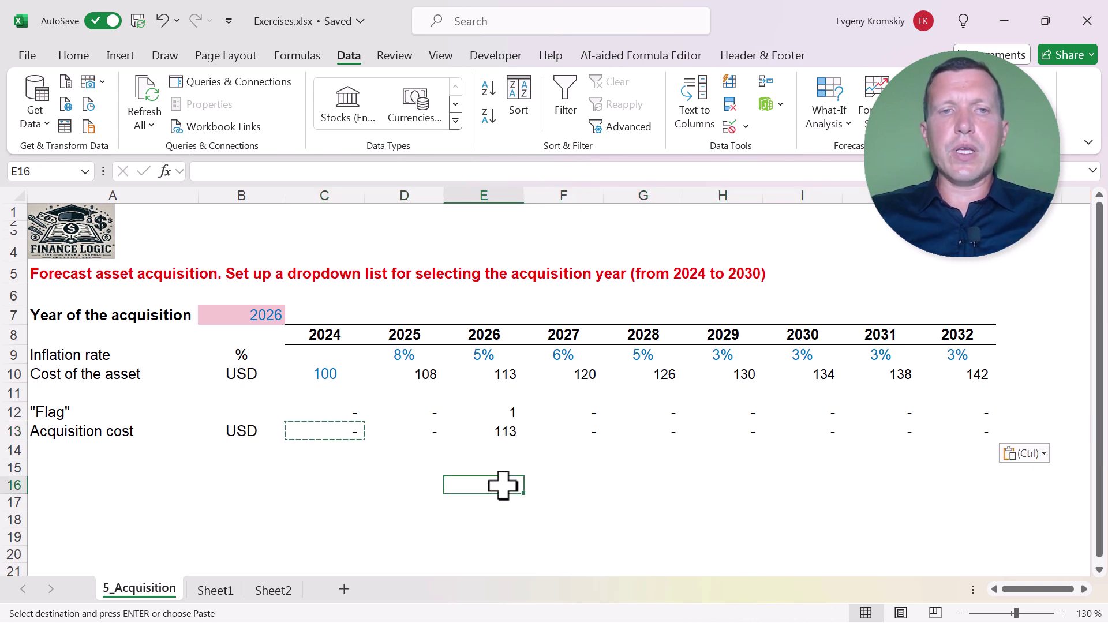
Choose 2028 as the acquisition year from the drop-down list in cell B7.
left_click(235, 315)
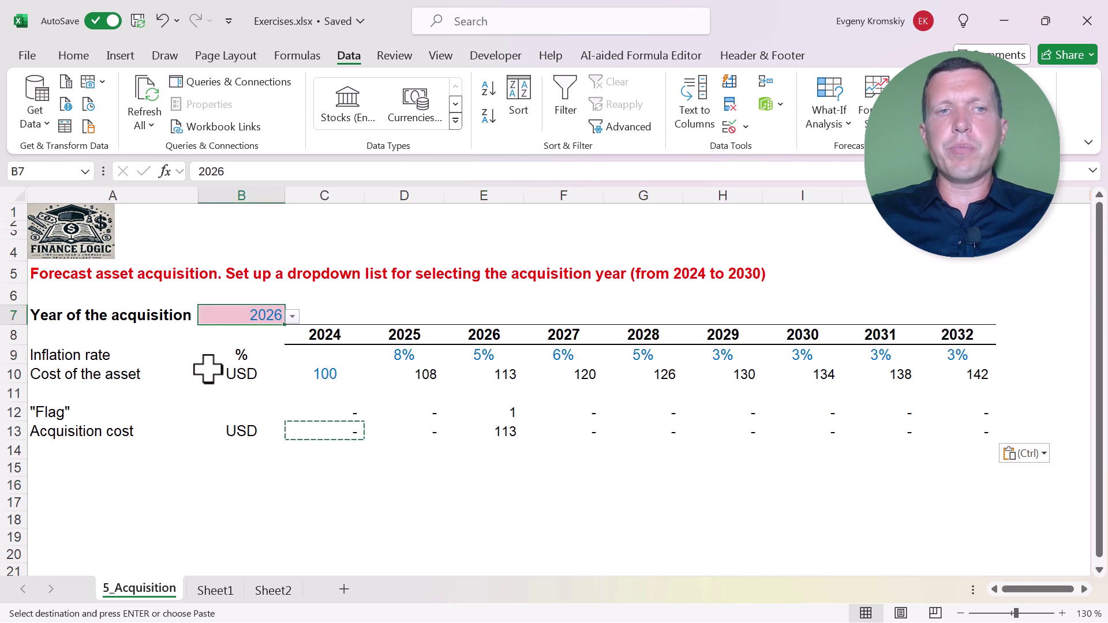
left_click(292, 317)
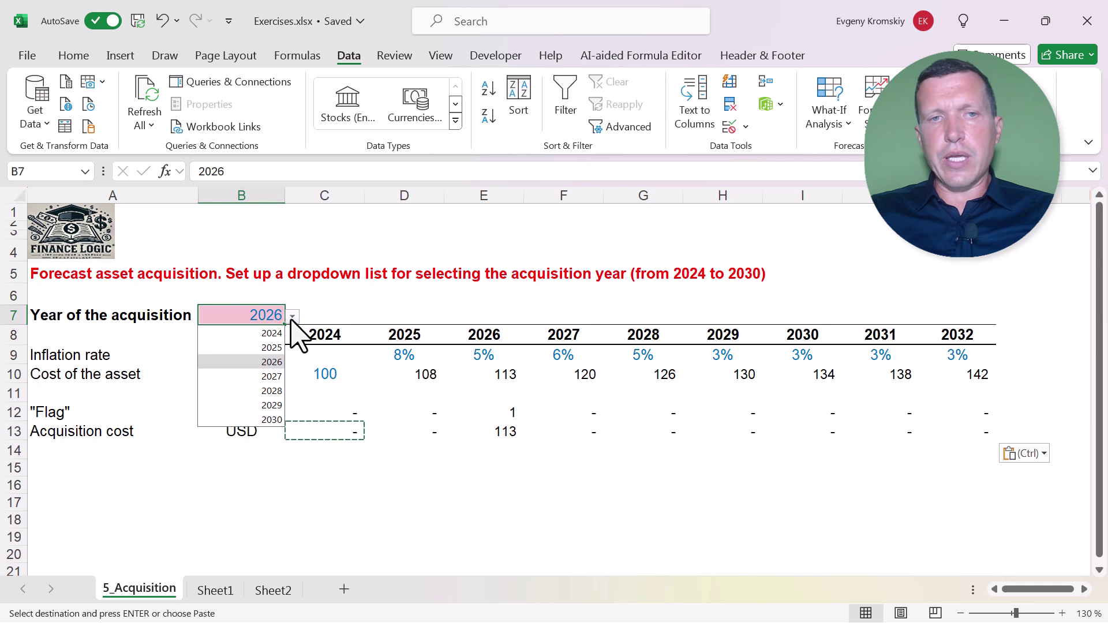
left_click(237, 391)
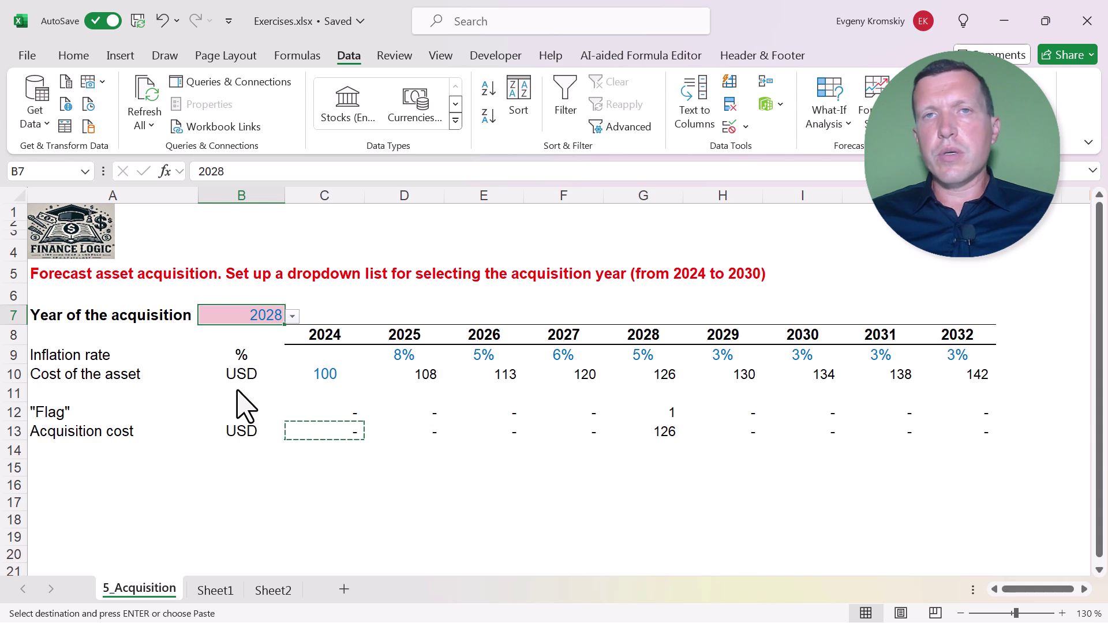